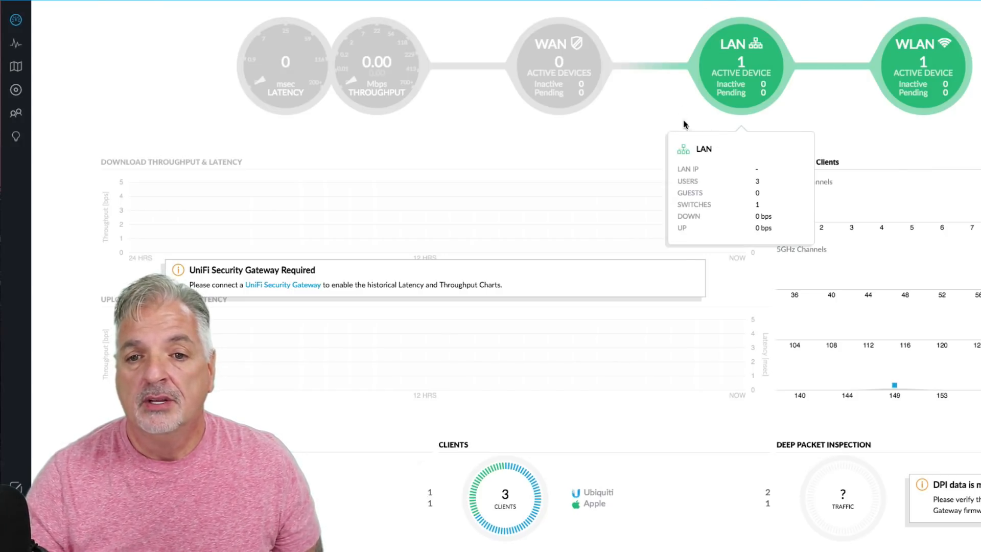
{"action": "mouse_move", "coordinate": [732, 116]}
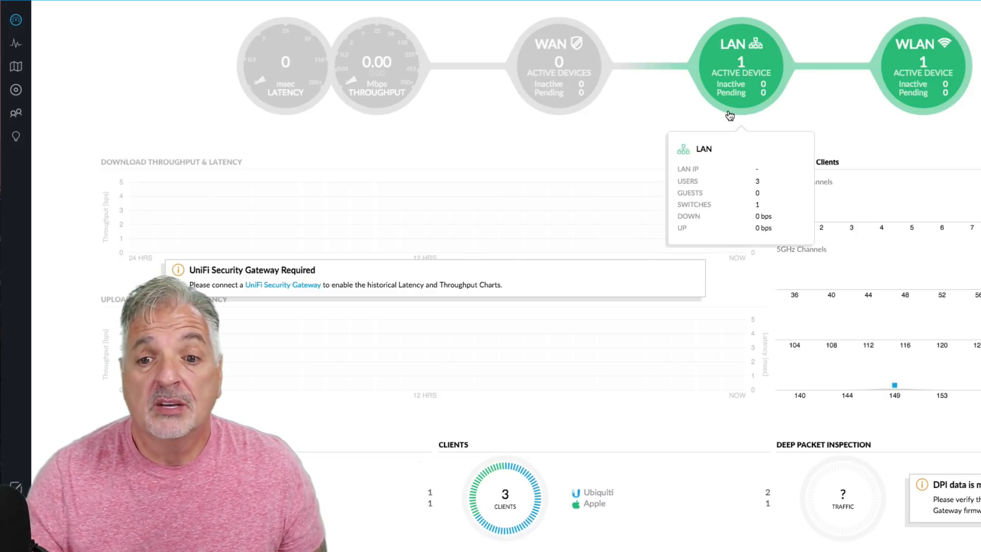
{"action": "mouse_move", "coordinate": [917, 112]}
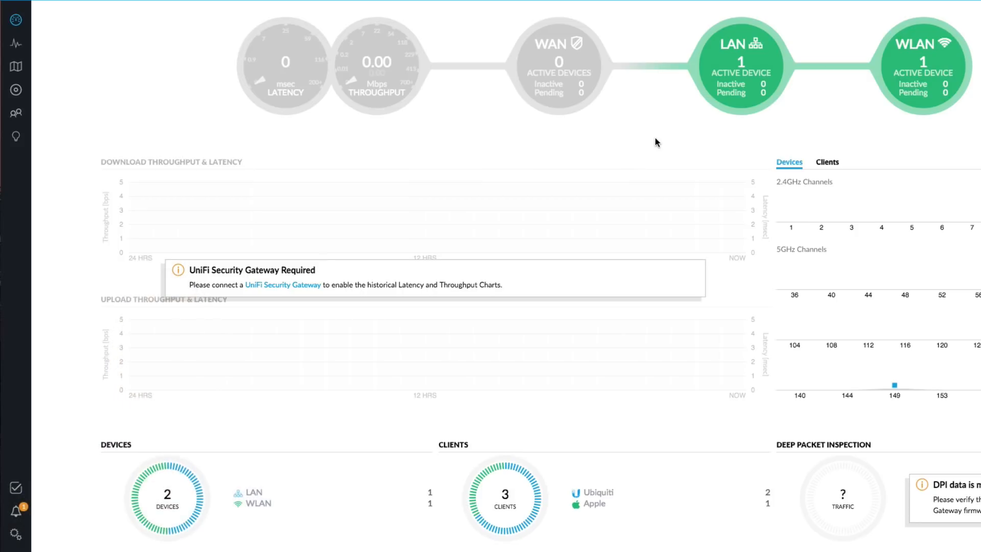
Step: In the site's network settings, switch the LAN network to DHCP Server mode and start its DHCP range at 192.168.100.100
{"action": "left_click", "coordinate": [16, 534]}
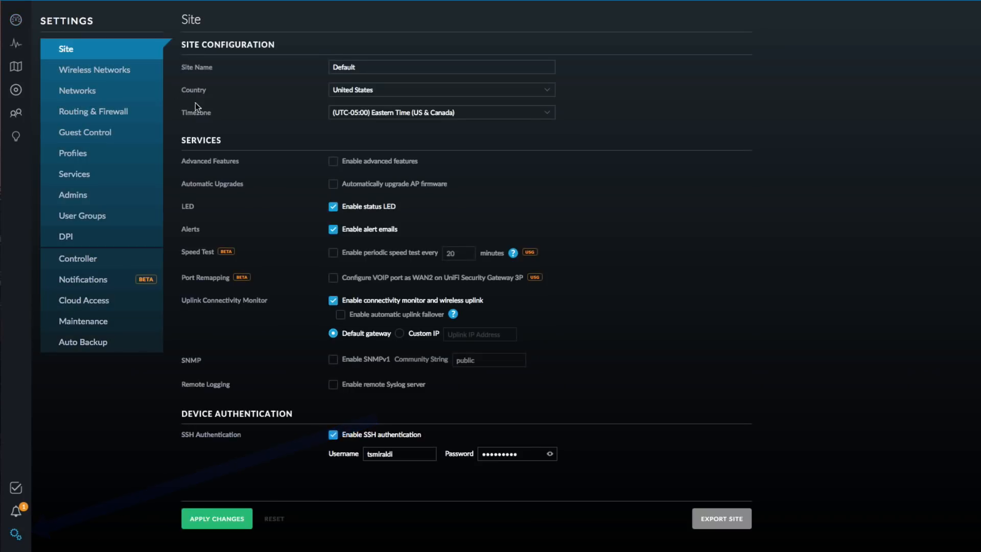
{"action": "left_click", "coordinate": [90, 92]}
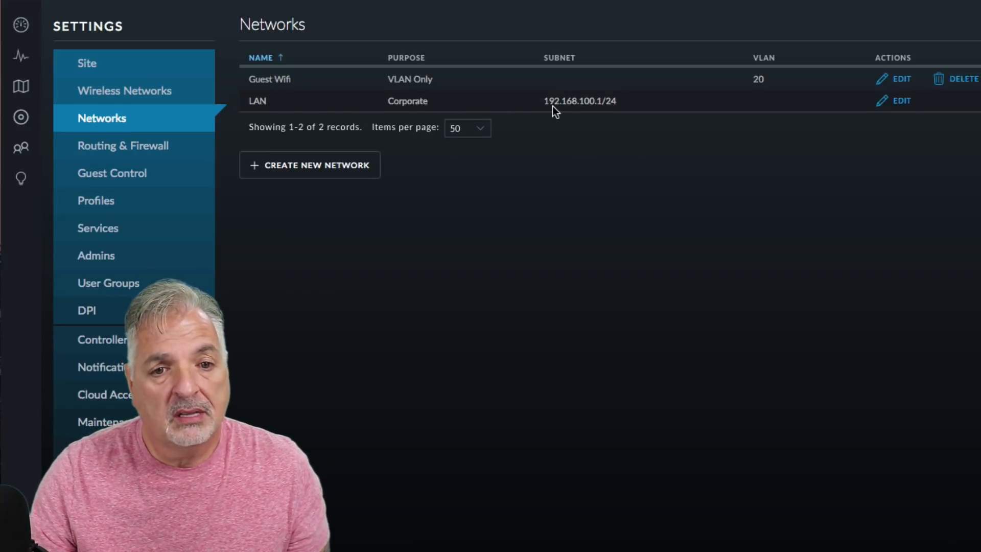
{"action": "left_click", "coordinate": [901, 102]}
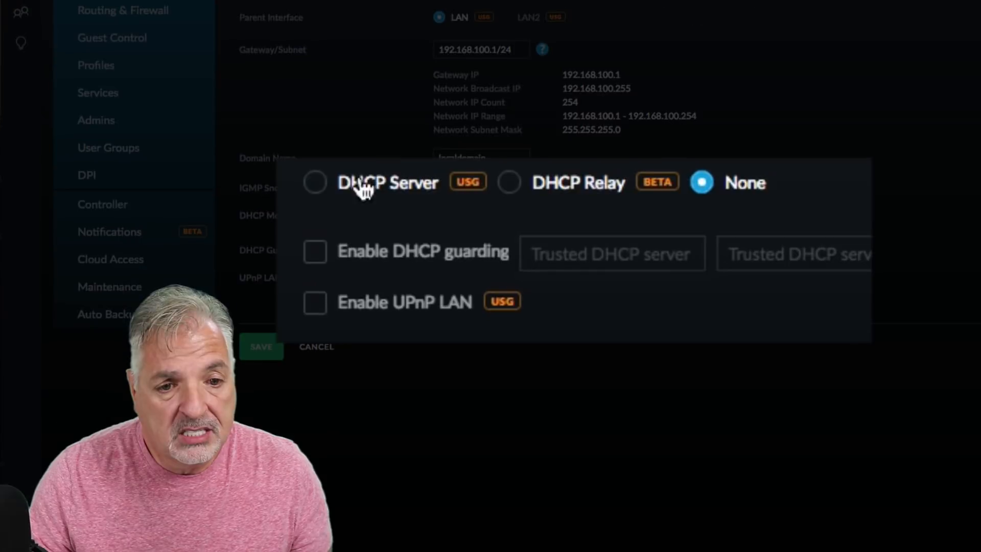
{"action": "left_click", "coordinate": [316, 184]}
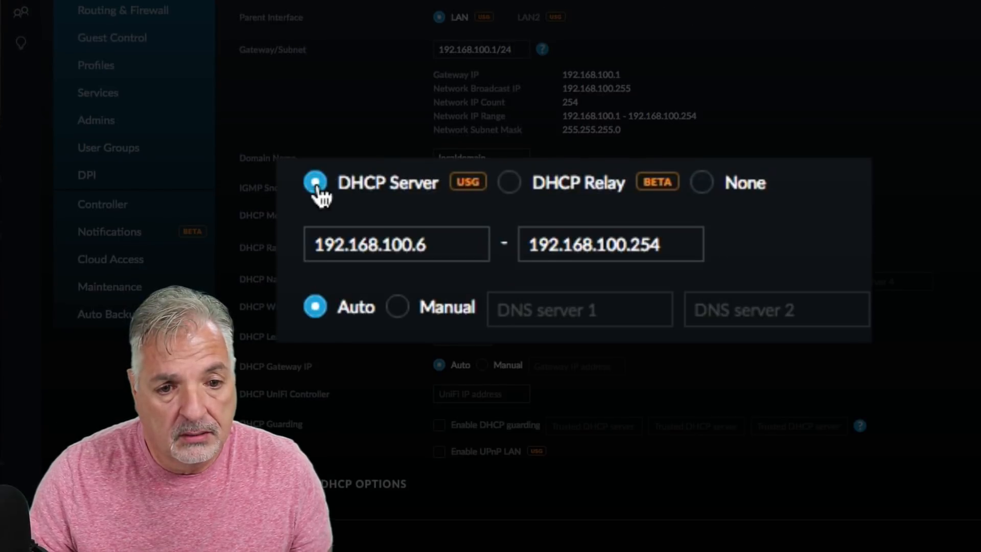
{"action": "left_click_drag", "start_coordinate": [417, 245], "coordinate": [482, 244]}
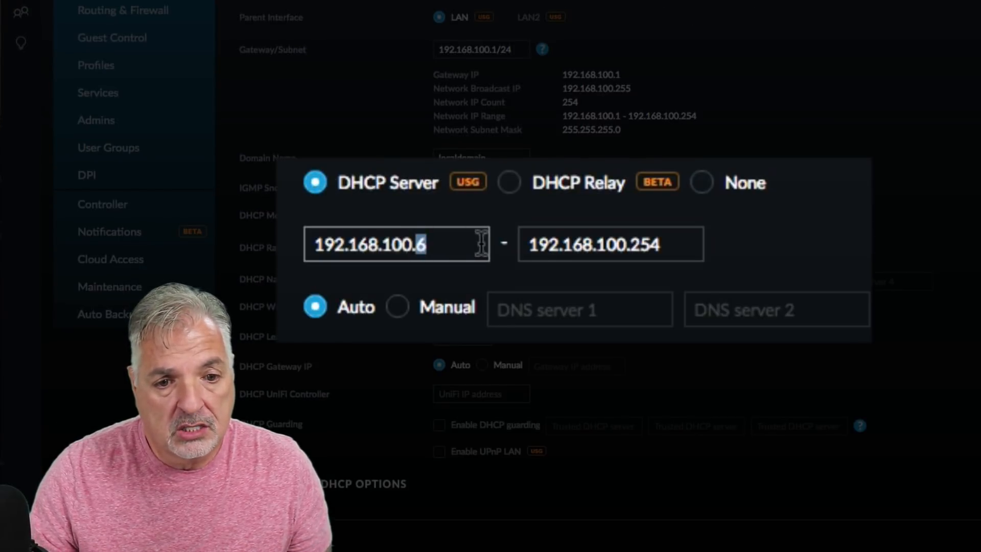
{"action": "type", "text": "100"}
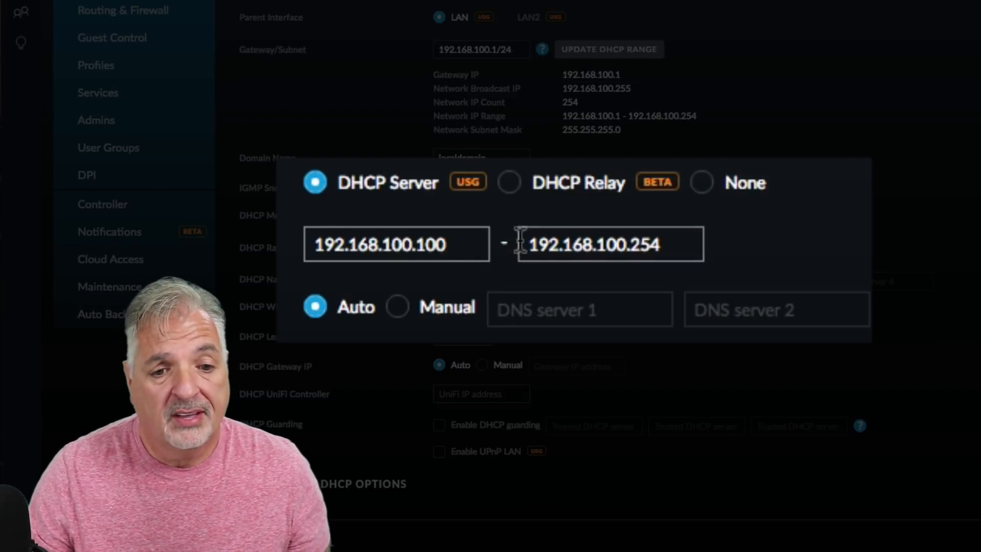
Step: Set the LAN network's DHCP name servers manually to 192.168.100.1 and 8.8.8.8
{"action": "left_click", "coordinate": [403, 313]}
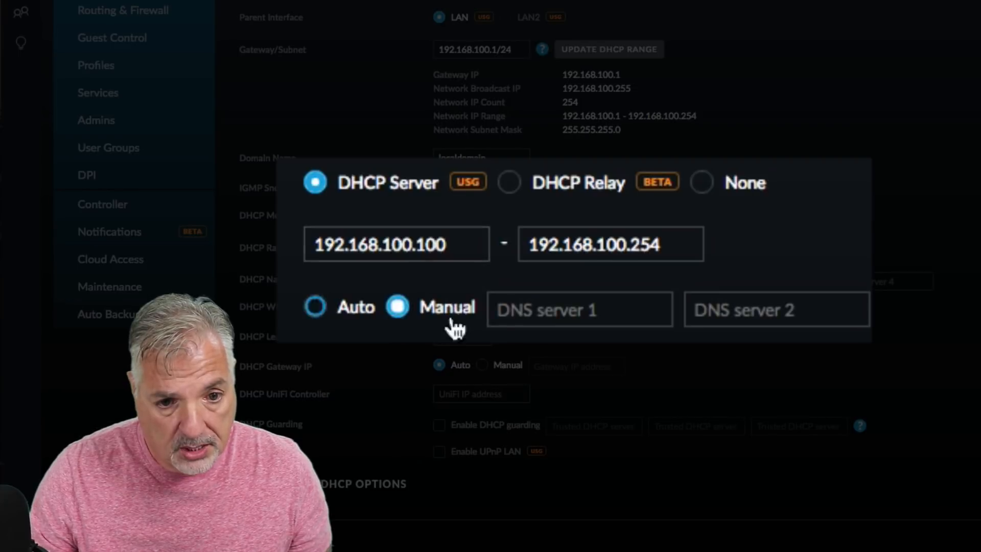
{"action": "left_click", "coordinate": [596, 314]}
{"action": "type", "text": "19"}
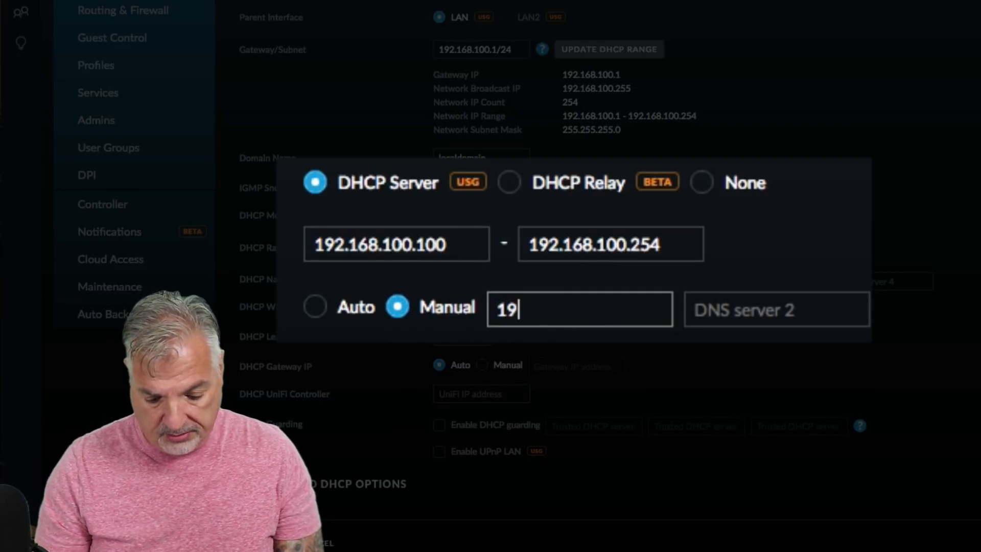
{"action": "type", "text": "2.168."}
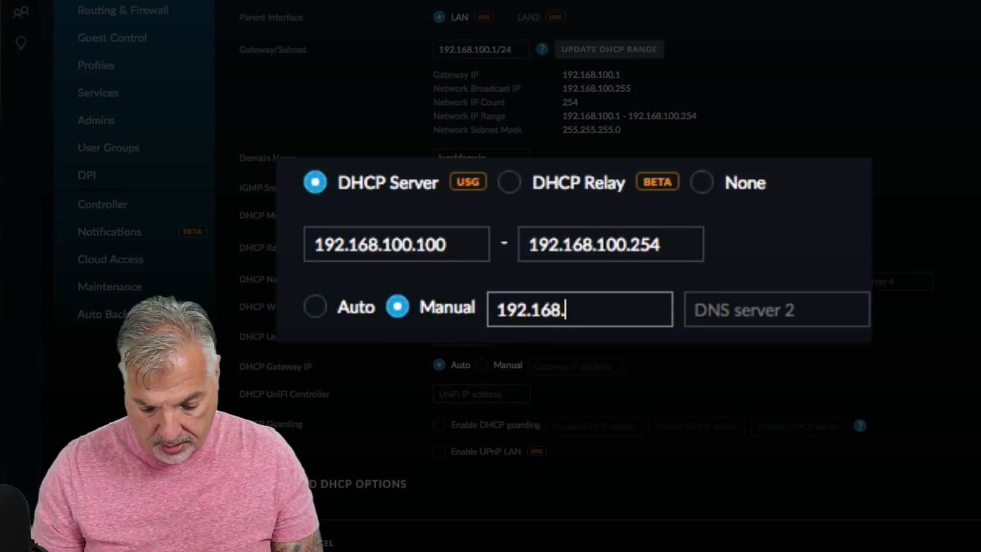
{"action": "type", "text": "100.1"}
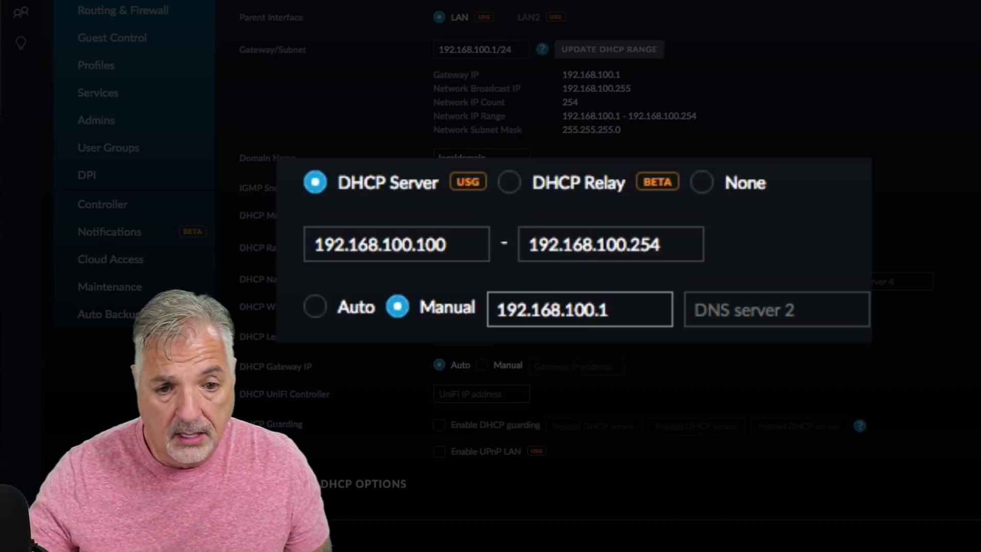
{"action": "left_click", "coordinate": [795, 323]}
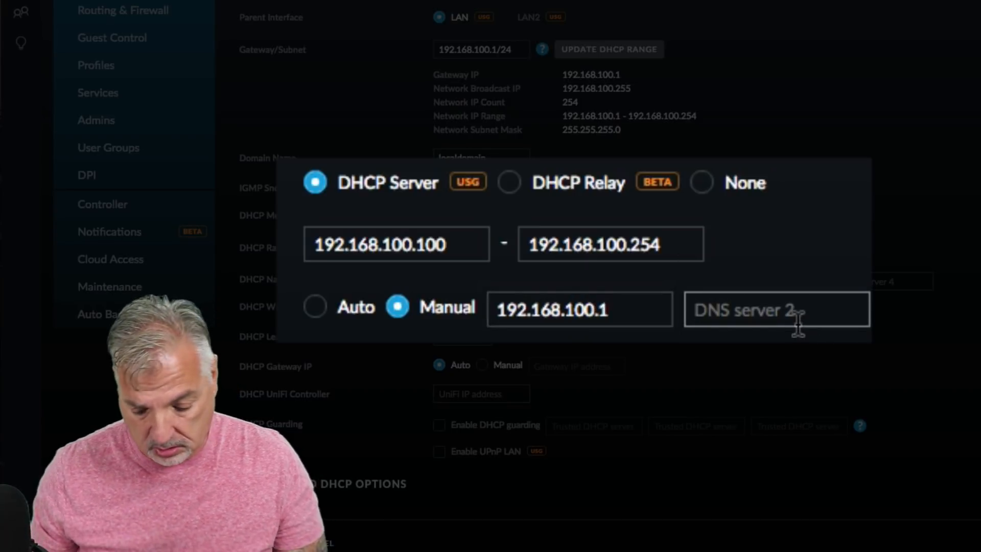
{"action": "type", "text": "8.8.8.8"}
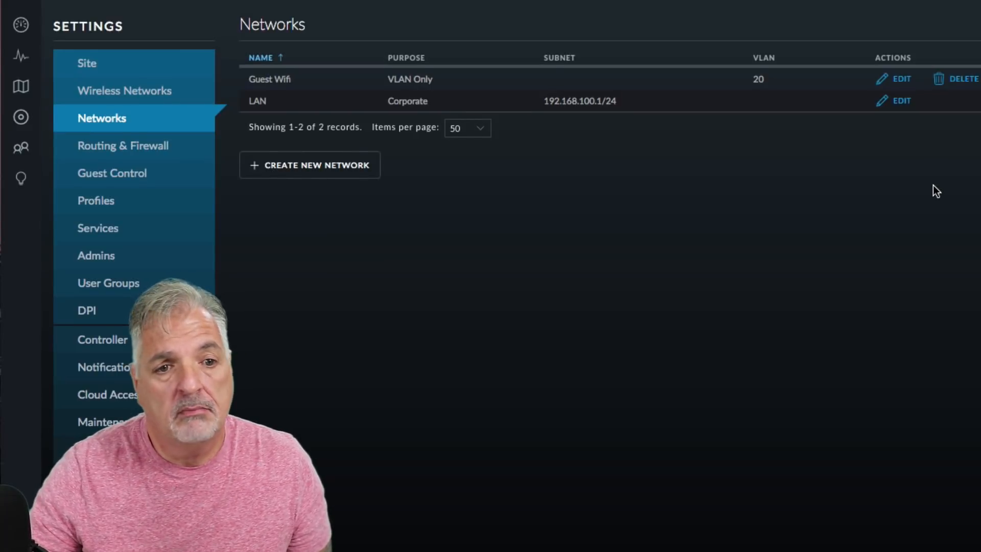
Step: Review the existing Guest Wifi network's settings without changing them and delete that network
{"action": "left_click", "coordinate": [902, 102]}
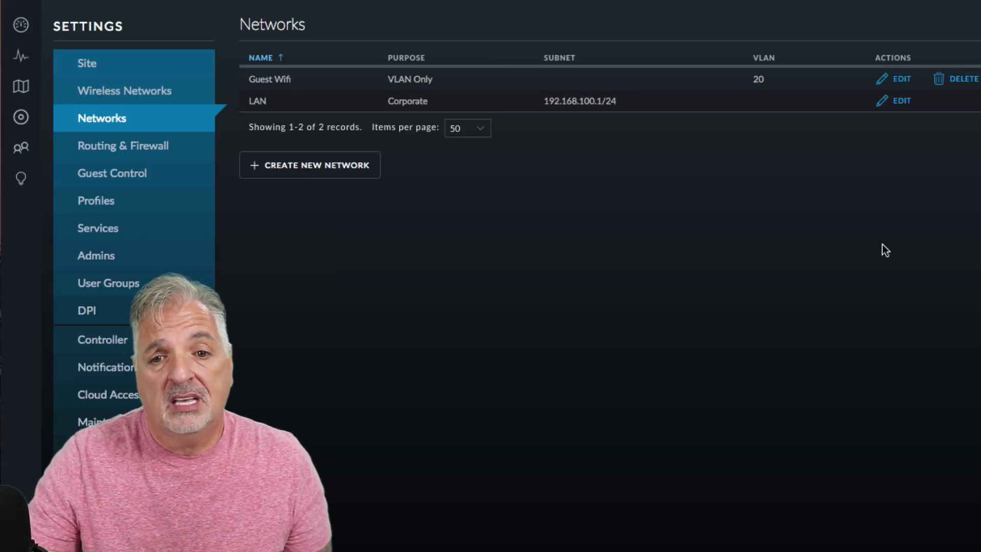
{"action": "left_click", "coordinate": [901, 81]}
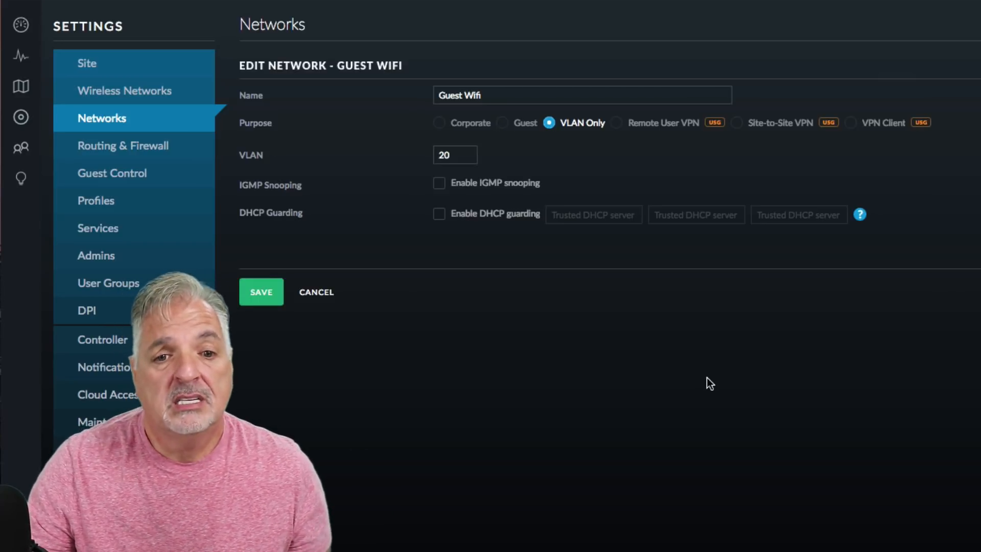
{"action": "left_click", "coordinate": [318, 293]}
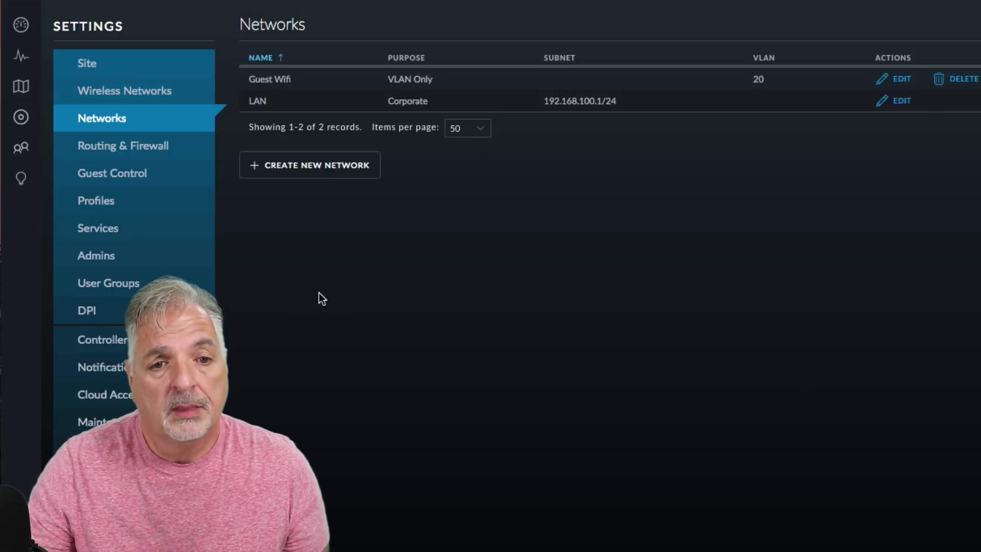
{"action": "left_click", "coordinate": [962, 84]}
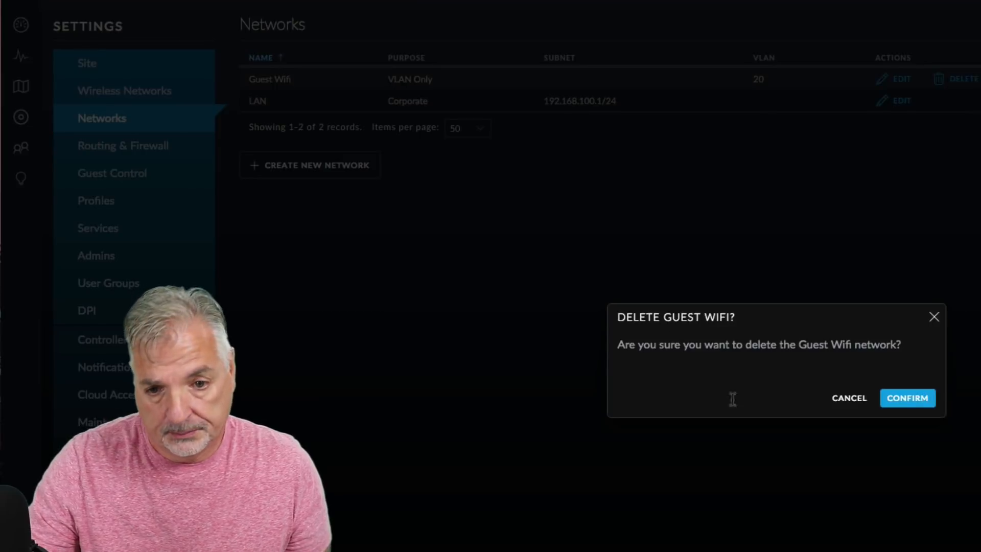
{"action": "left_click", "coordinate": [925, 402]}
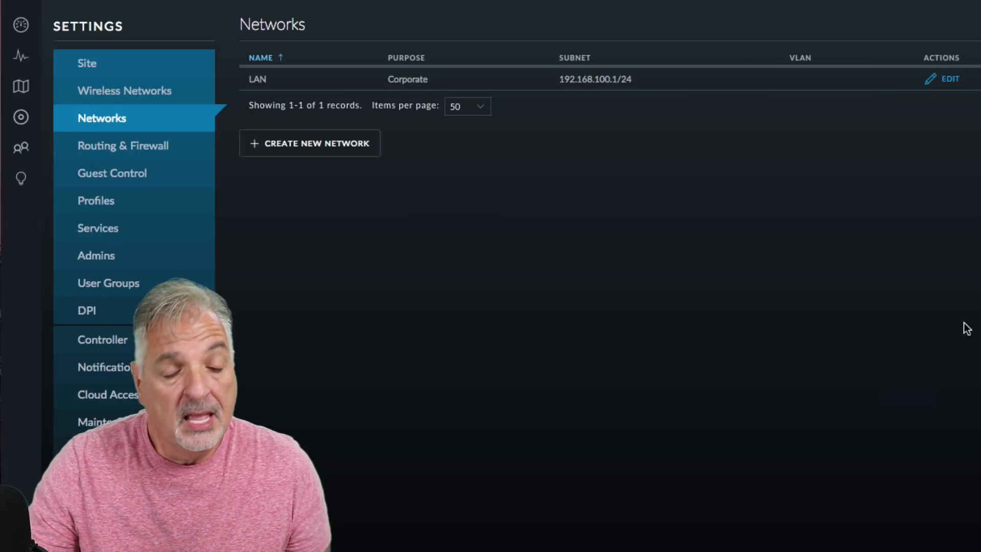
Step: Start a new network named Guest Wifi and assign it VLAN 20
{"action": "left_click", "coordinate": [311, 149]}
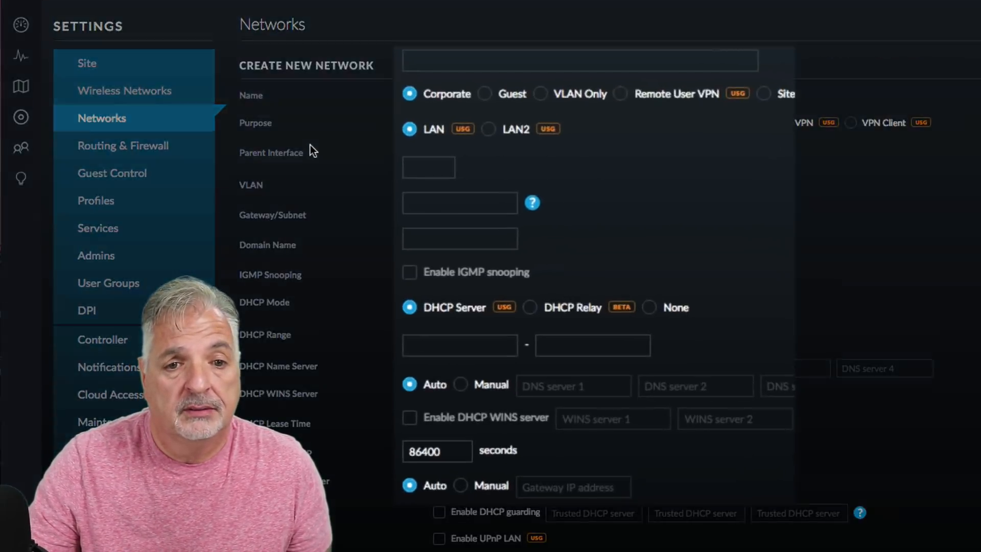
{"action": "left_click", "coordinate": [447, 57]}
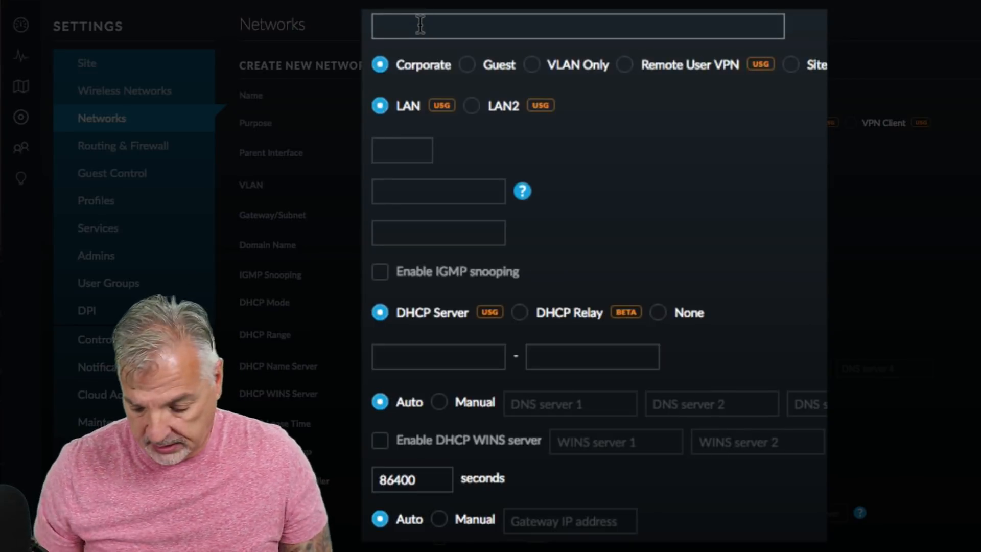
{"action": "type", "text": "Guest"}
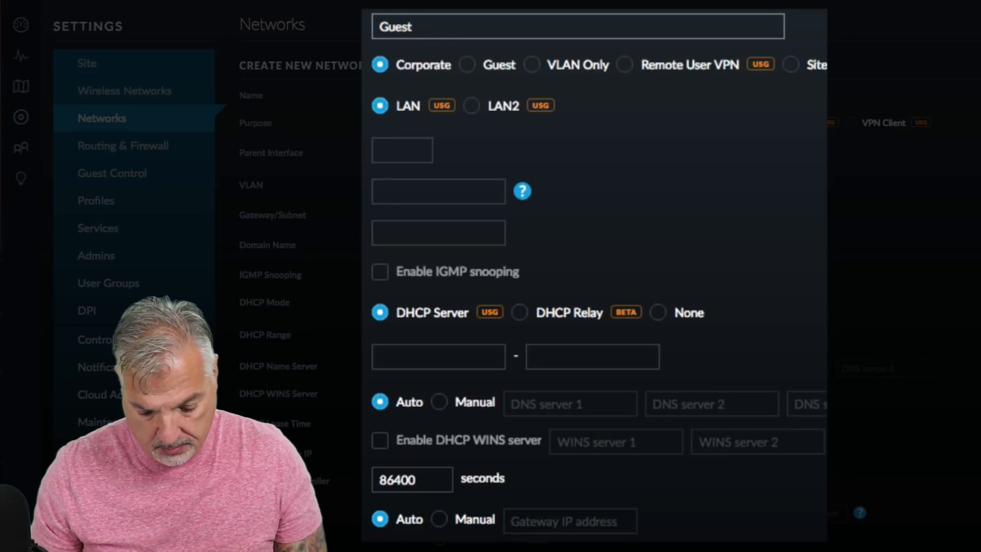
{"action": "type", "text": " Wifi"}
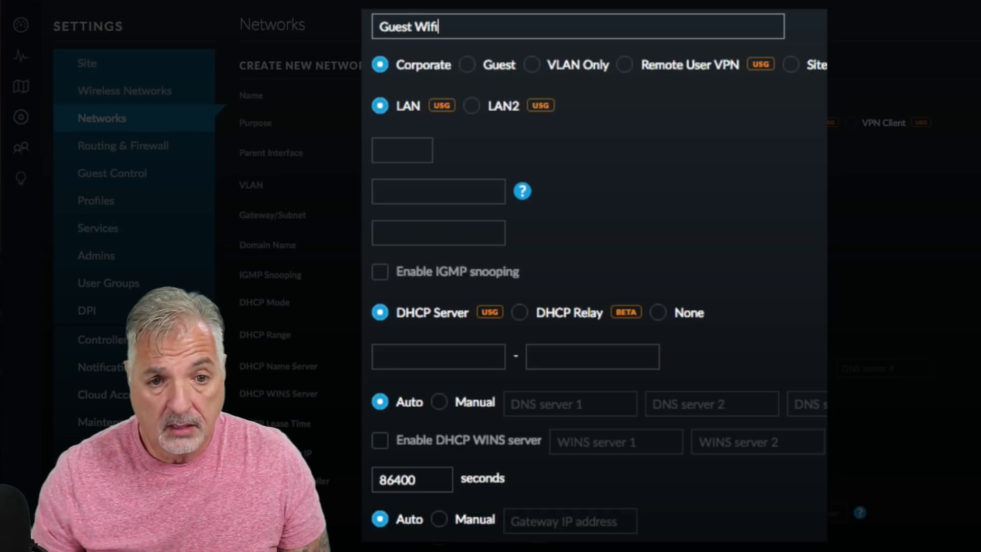
{"action": "left_click", "coordinate": [403, 151]}
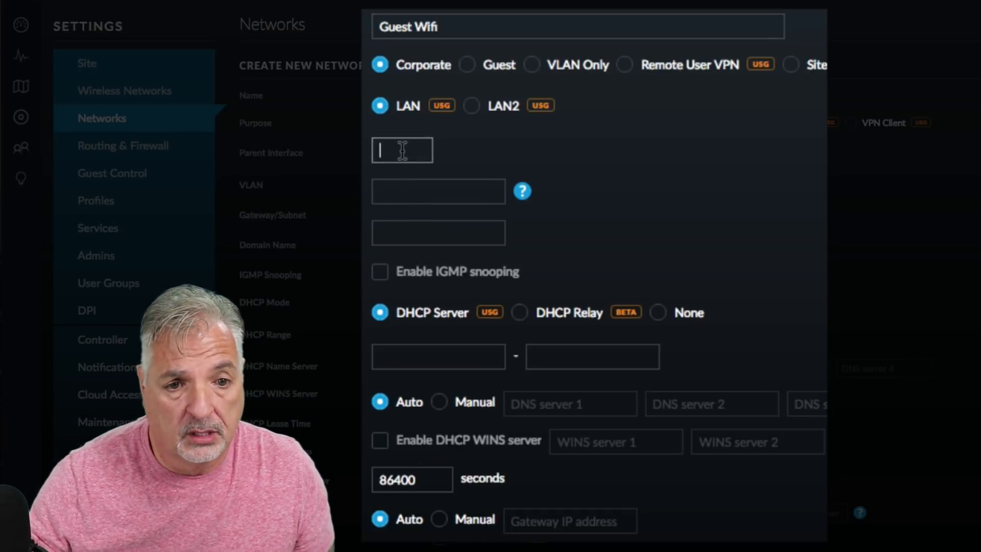
{"action": "type", "text": "20"}
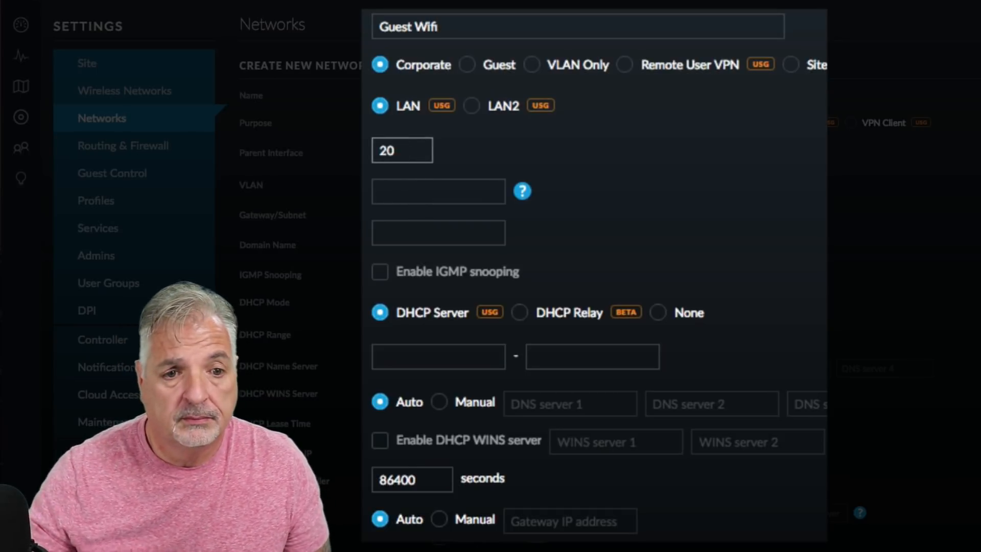
Step: Set the Guest Wifi network's gateway/subnet to 192.168.20.1/24
{"action": "left_click", "coordinate": [425, 192]}
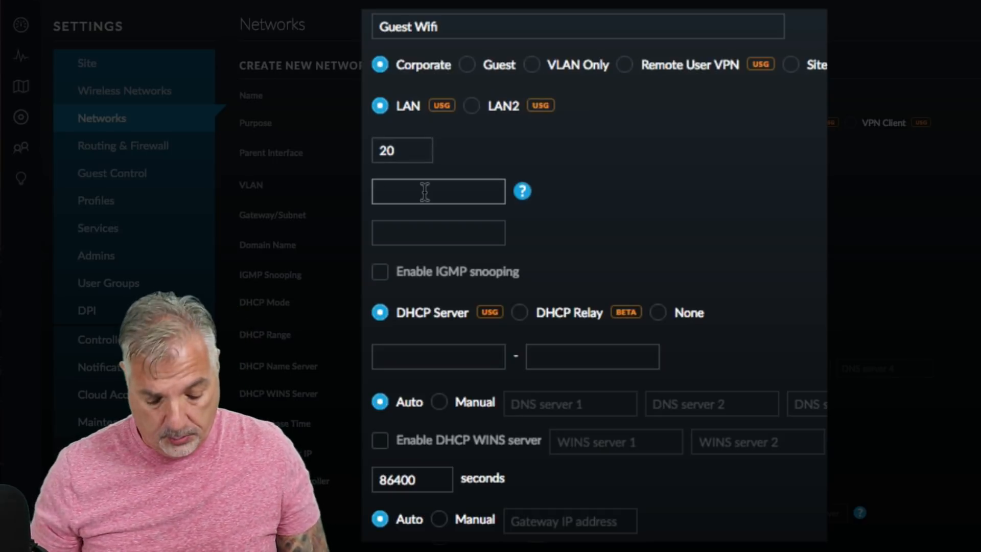
{"action": "type", "text": "192.169"}
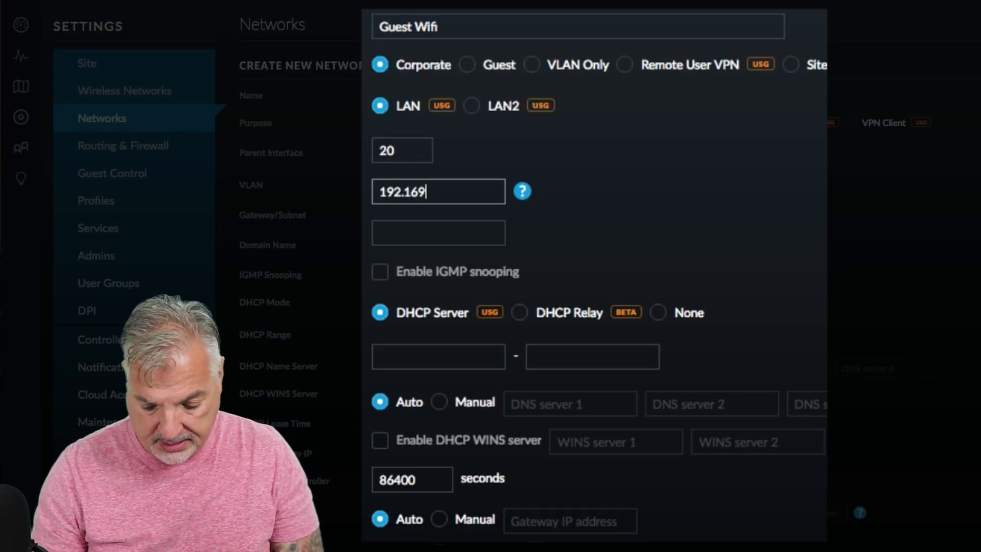
{"action": "key", "text": "BackSpace"}
{"action": "type", "text": "8."}
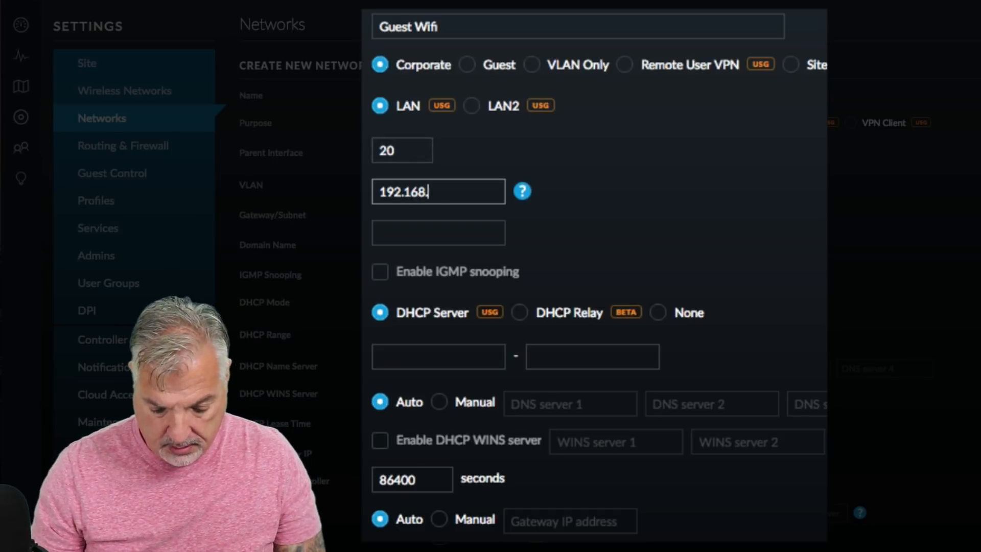
{"action": "type", "text": "20.1"}
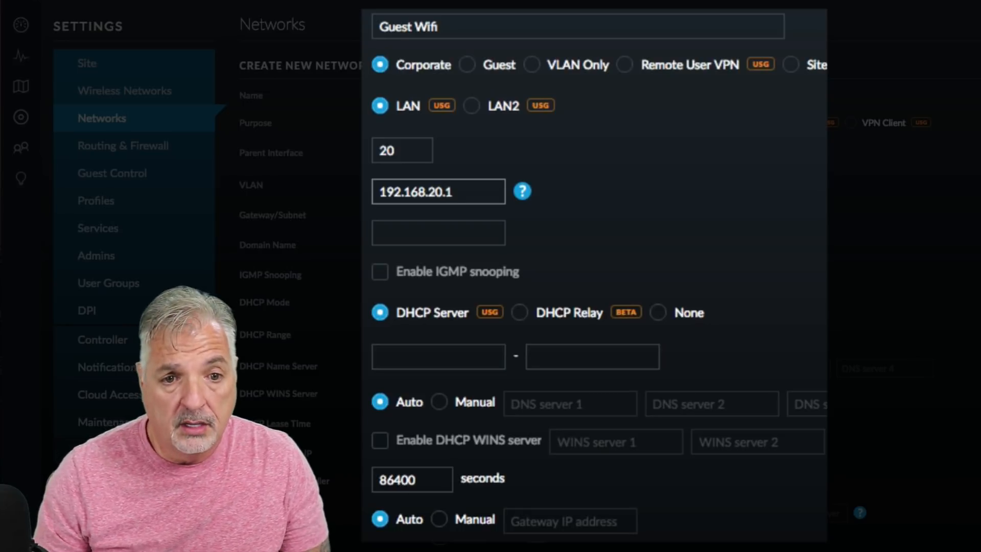
{"action": "type", "text": "/24"}
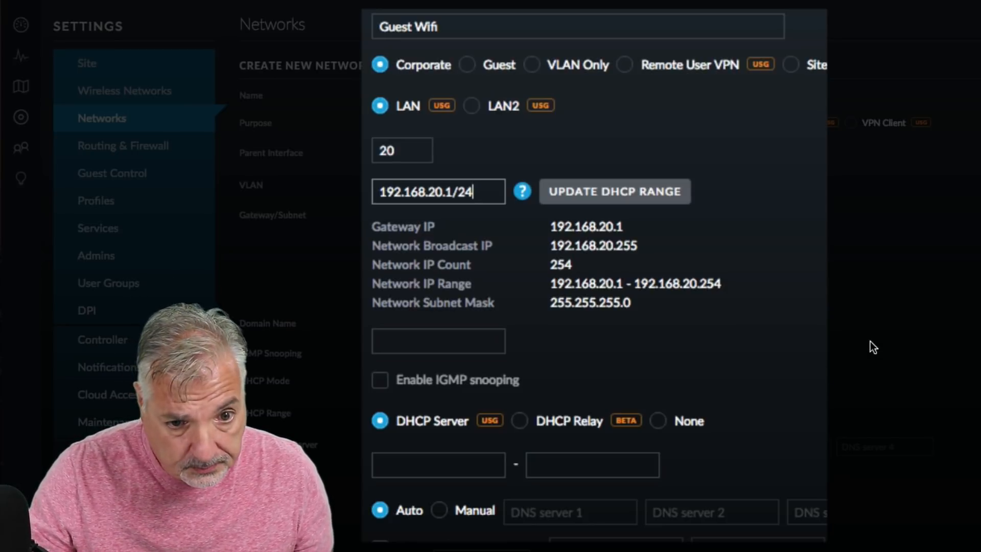
Step: Set the Guest Wifi network's DHCP range from 192.168.20.2 to 192.168.20.254
{"action": "left_click", "coordinate": [414, 464]}
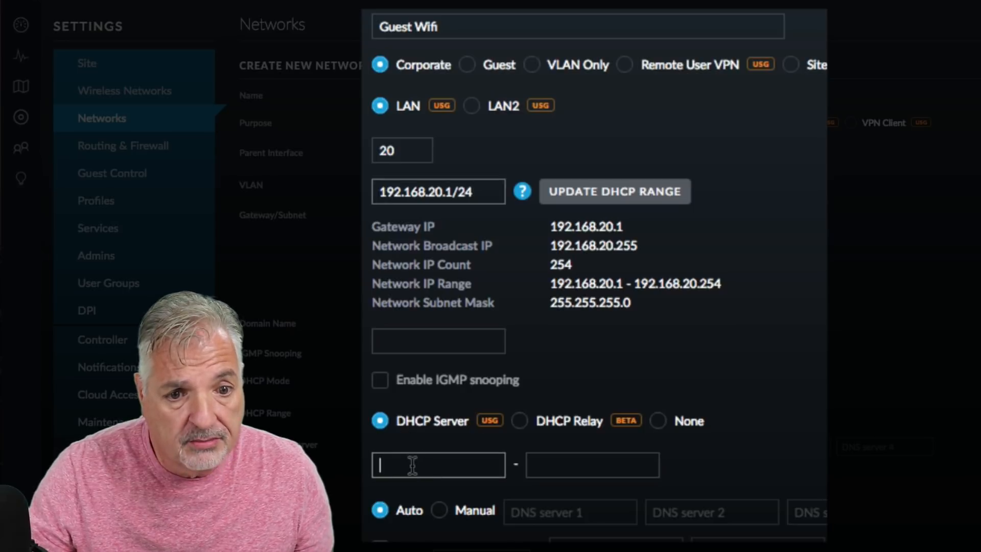
{"action": "type", "text": "192.16"}
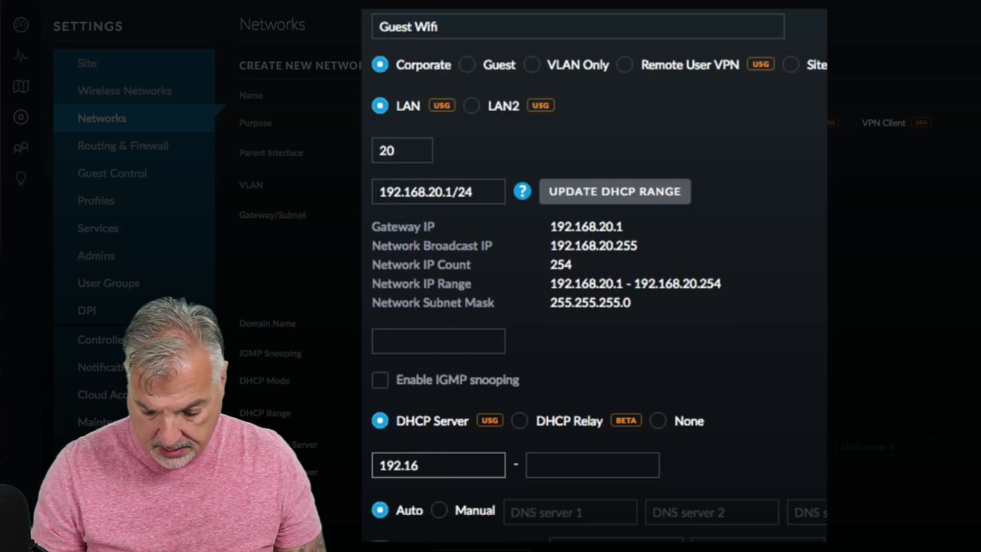
{"action": "type", "text": "8.20.2"}
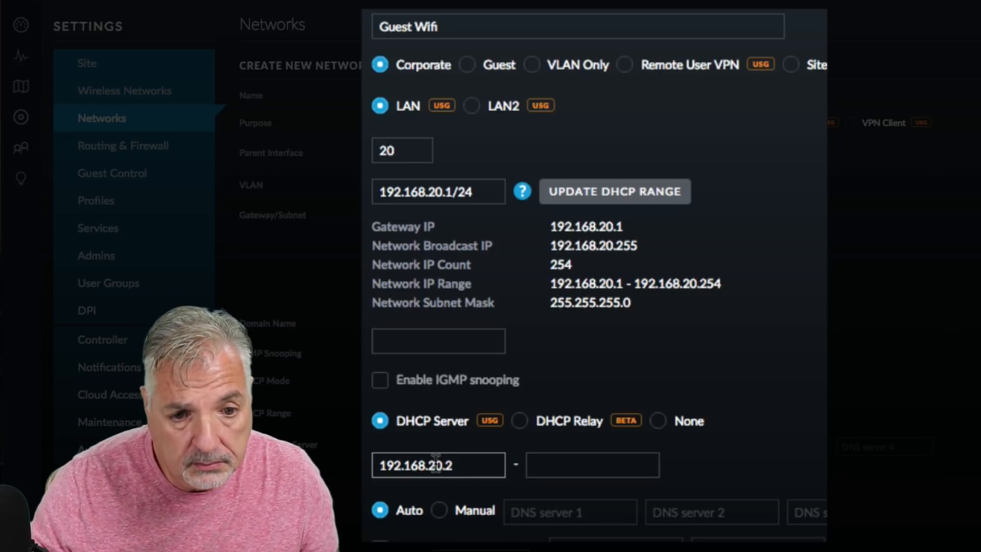
{"action": "left_click_drag", "start_coordinate": [442, 465], "coordinate": [380, 465]}
{"action": "key", "text": "ctrl+c"}
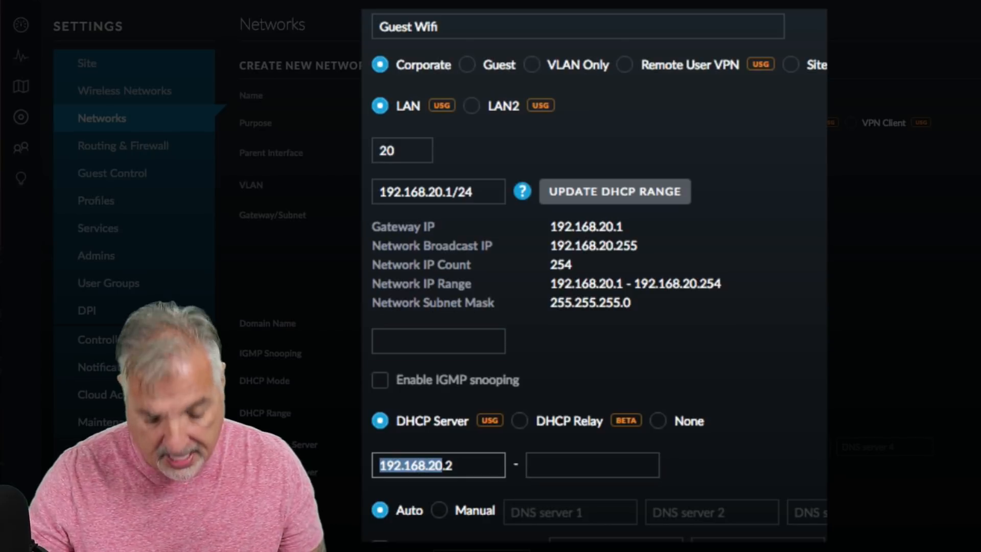
{"action": "left_click", "coordinate": [576, 464]}
{"action": "key", "text": "ctrl+v"}
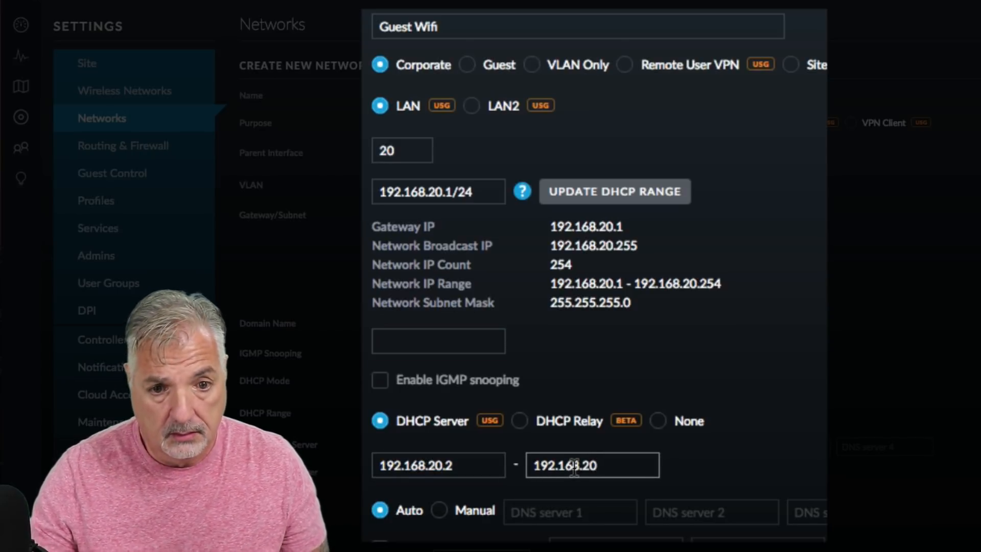
{"action": "type", "text": ".254"}
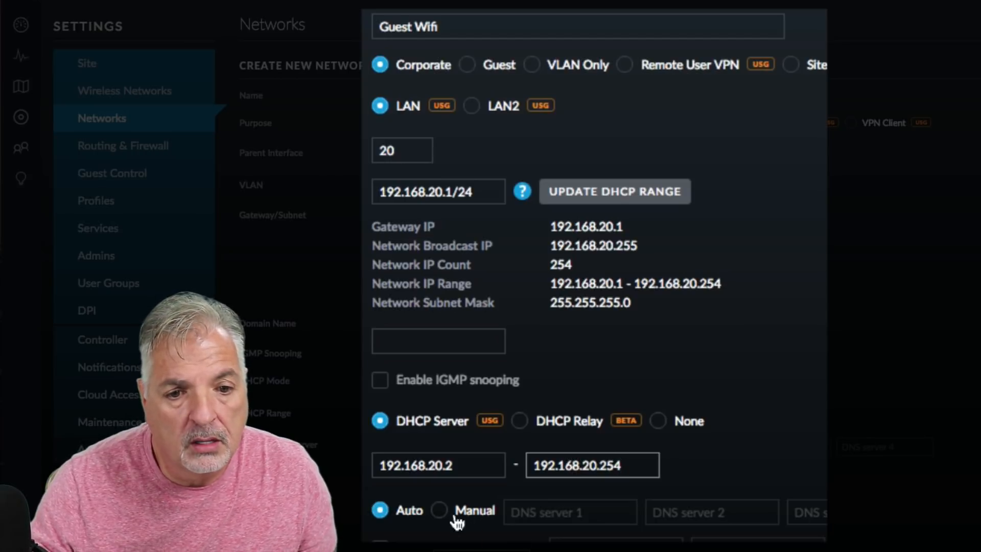
Step: Set the Guest Wifi network's DHCP name servers manually to 192.168.20.1 and 8.8.8.8, and save the network
{"action": "left_click", "coordinate": [439, 513]}
{"action": "left_click", "coordinate": [465, 465]}
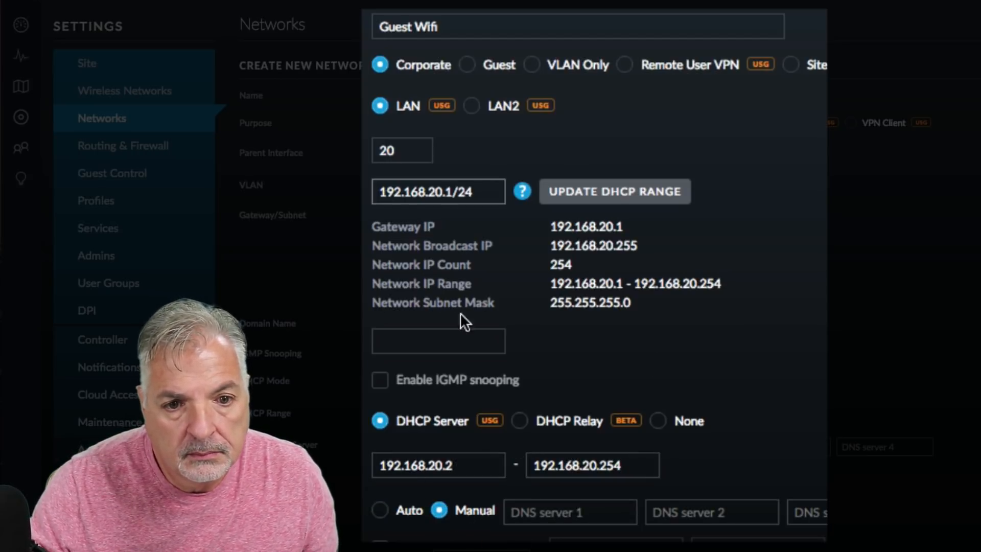
{"action": "left_click_drag", "start_coordinate": [453, 465], "coordinate": [379, 465]}
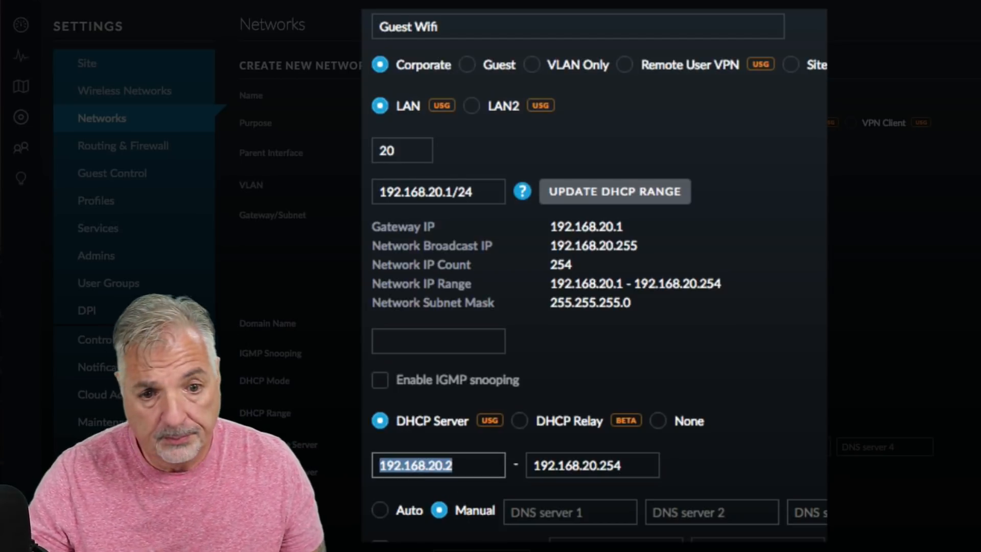
{"action": "key", "text": "ctrl+c"}
{"action": "left_click", "coordinate": [554, 513]}
{"action": "key", "text": "ctrl+v"}
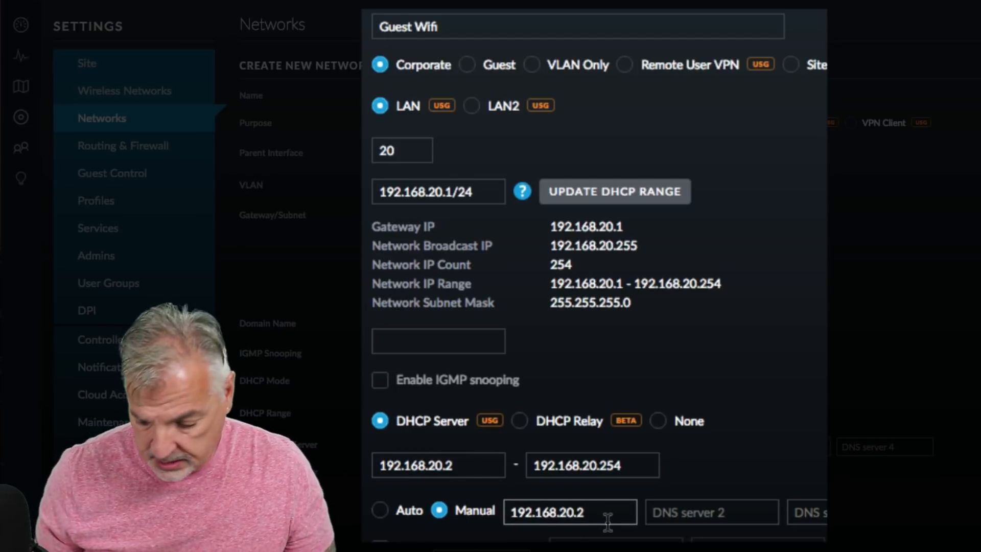
{"action": "key", "text": "BackSpace"}
{"action": "type", "text": "1"}
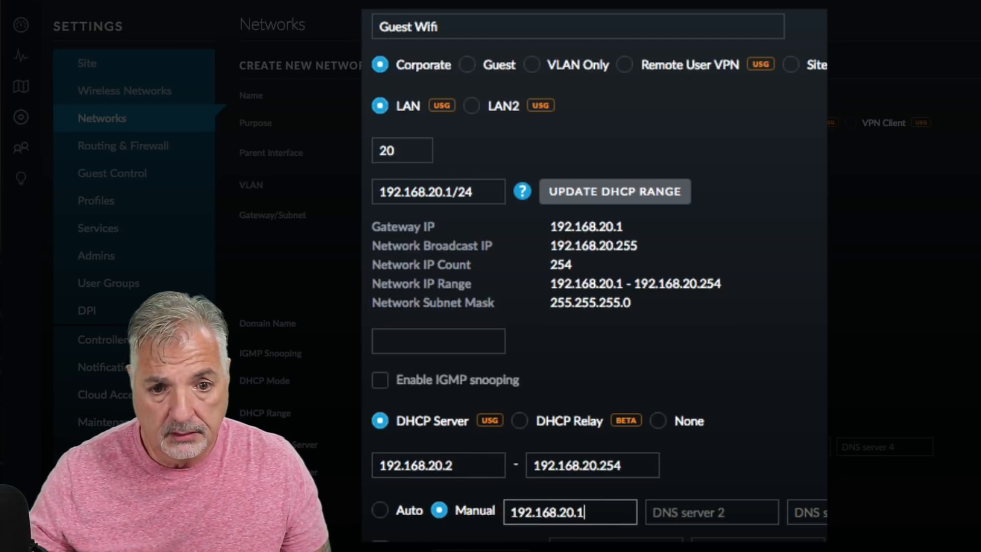
{"action": "left_click", "coordinate": [675, 507]}
{"action": "type", "text": "8.8.8.8"}
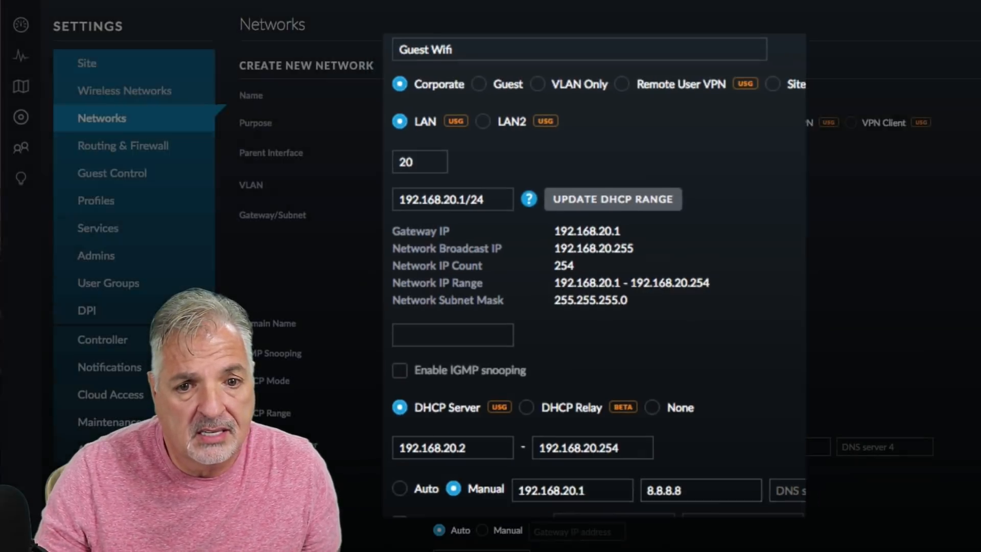
{"action": "key", "text": "Return"}
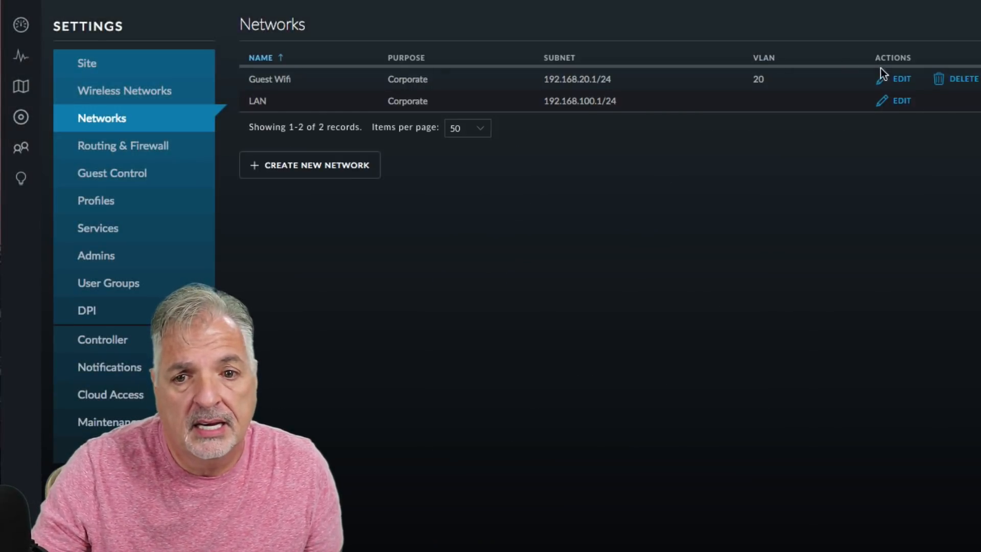
Step: Open the controller dashboard and check the status of the LAN and WLAN devices
{"action": "left_click", "coordinate": [895, 80]}
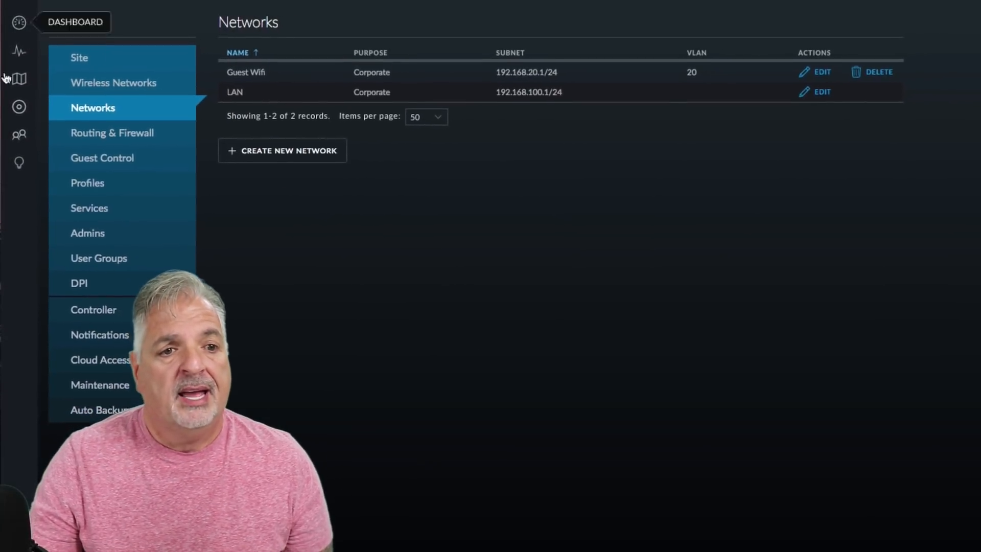
{"action": "left_click", "coordinate": [19, 23]}
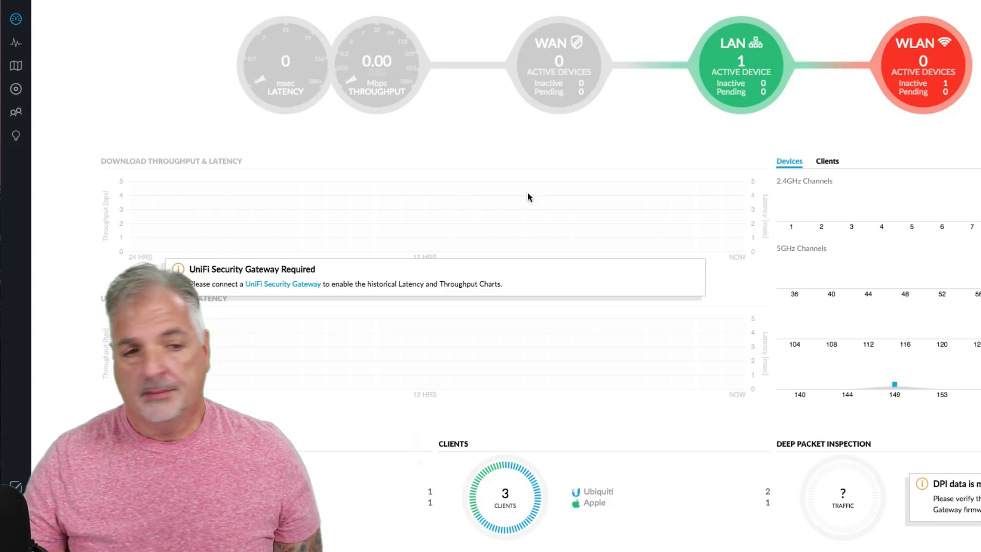
{"action": "mouse_move", "coordinate": [932, 29]}
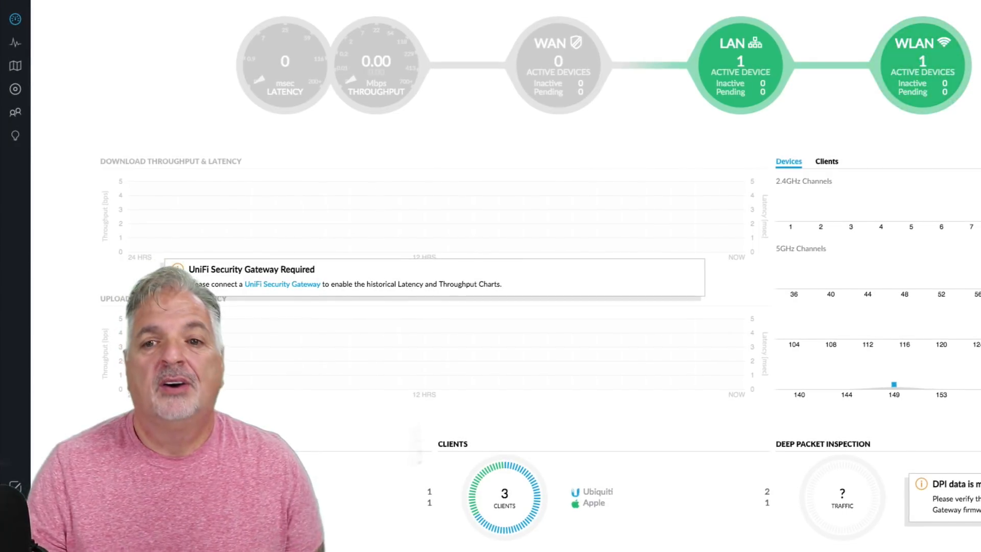
{"action": "mouse_move", "coordinate": [948, 99]}
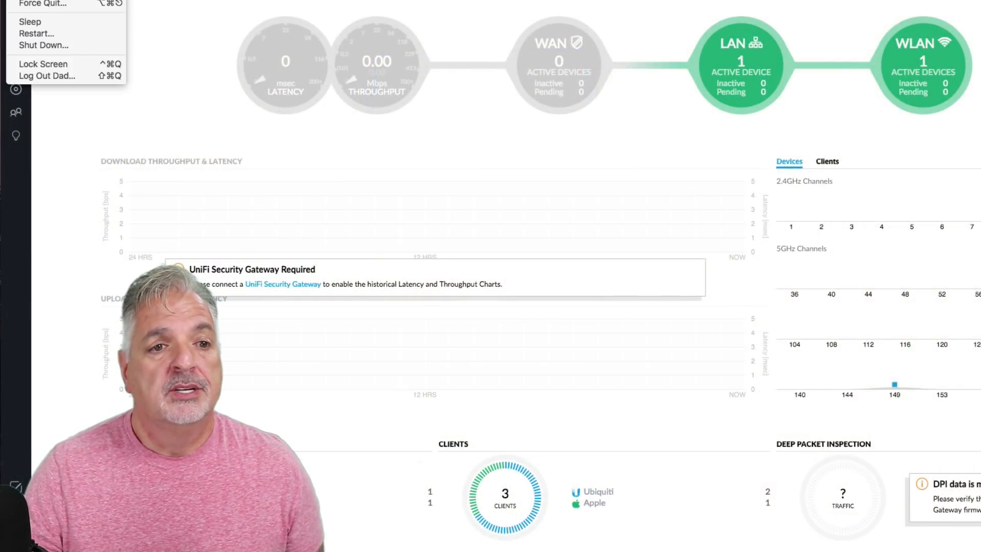
Step: Check the Mac's Ethernet IP address and router in the System Preferences network settings, and close the window
{"action": "left_click", "coordinate": [47, 0]}
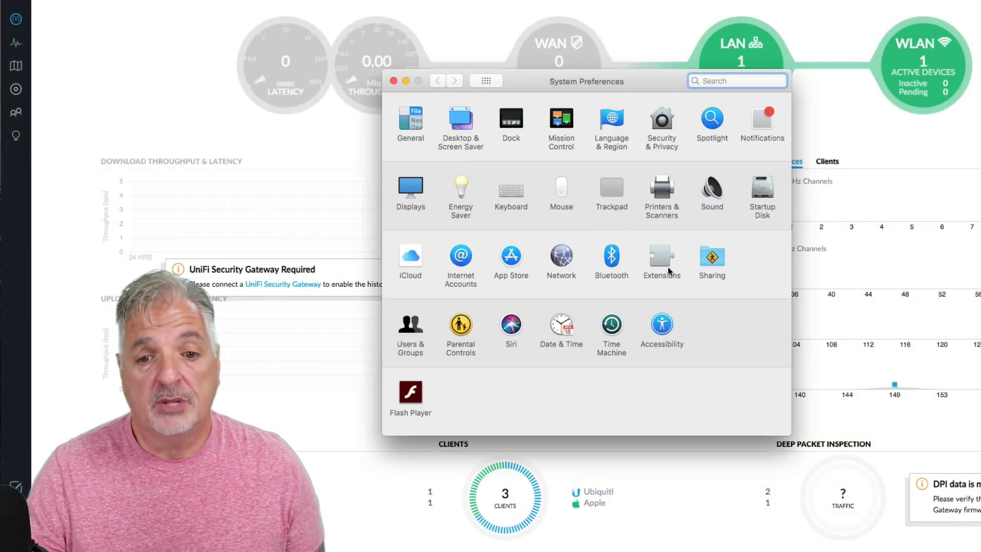
{"action": "left_click", "coordinate": [555, 261]}
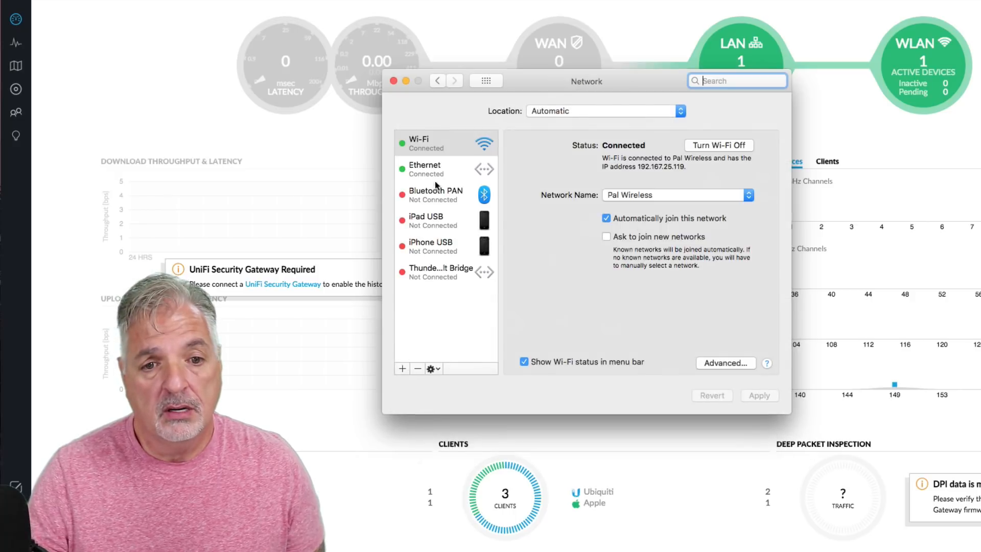
{"action": "left_click", "coordinate": [434, 174]}
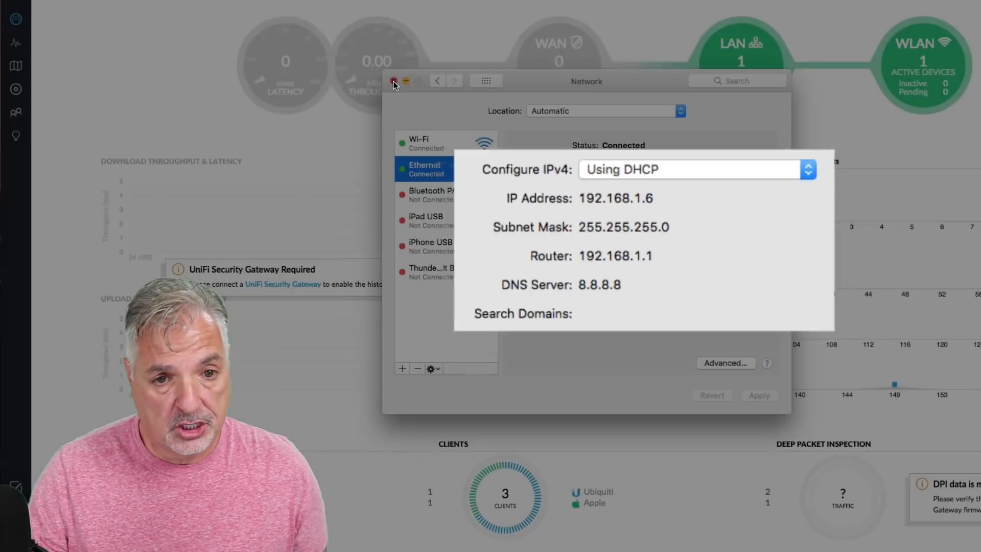
{"action": "left_click", "coordinate": [394, 82]}
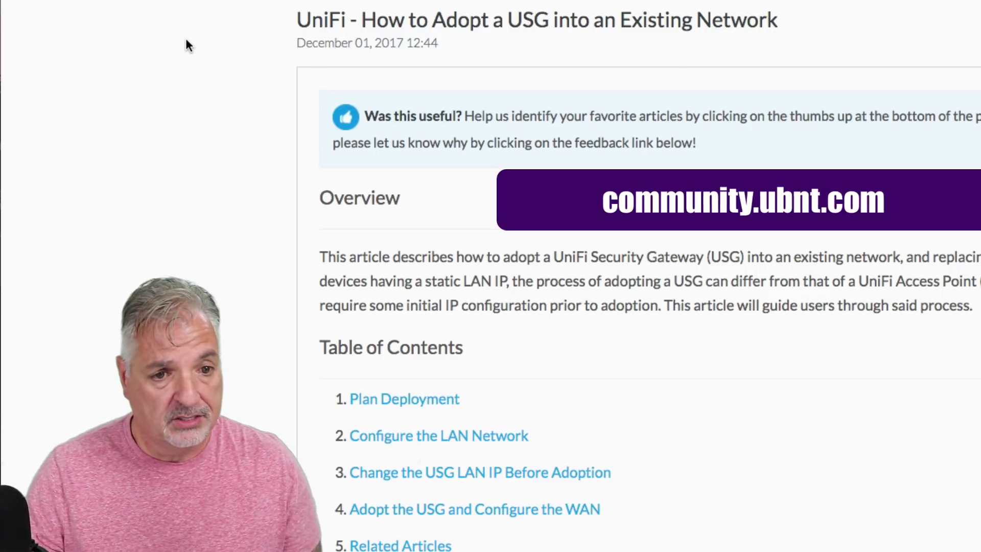
Step: Check the USG adoption article's date and go to its section on changing the USG LAN IP before adoption
{"action": "left_click_drag", "start_coordinate": [298, 43], "coordinate": [449, 47]}
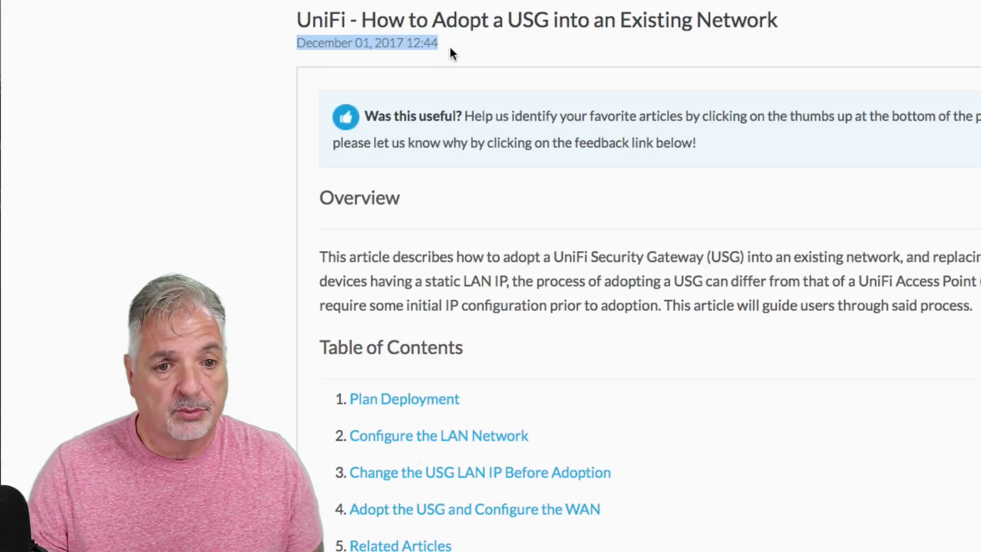
{"action": "left_click", "coordinate": [641, 44]}
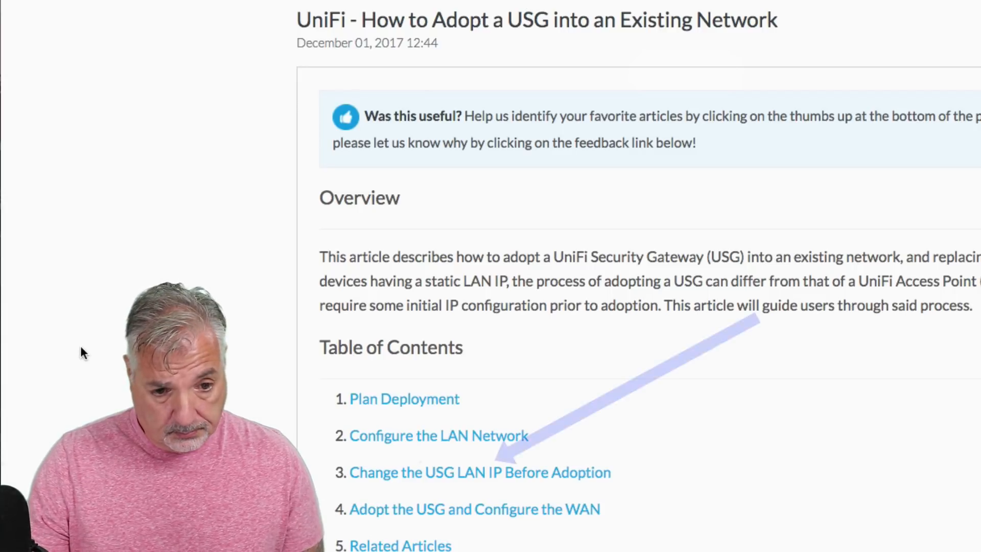
{"action": "left_click", "coordinate": [446, 475]}
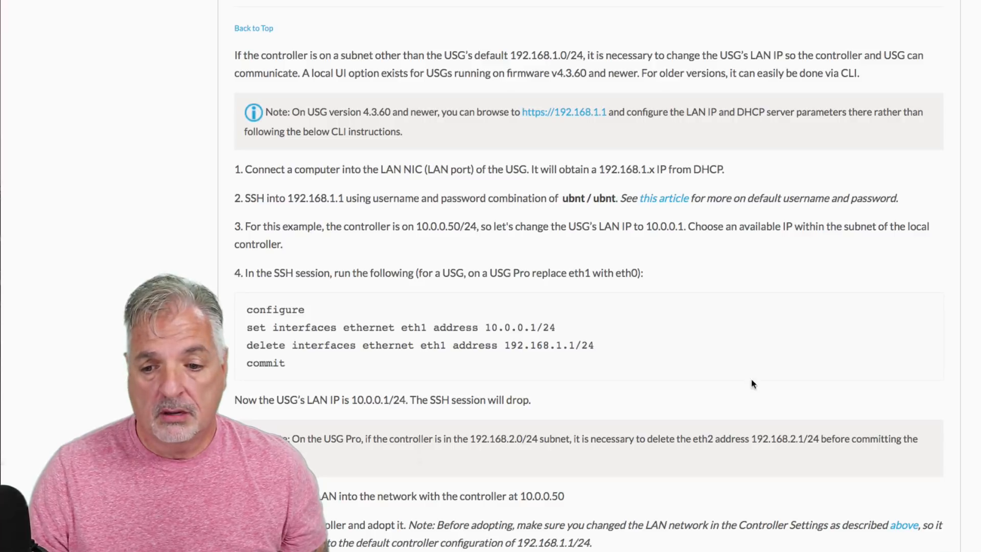
Step: Switch to Terminal, test the connection to the USG with ping 192.168.1.1, and stop the ping
{"action": "mouse_move", "coordinate": [869, 546]}
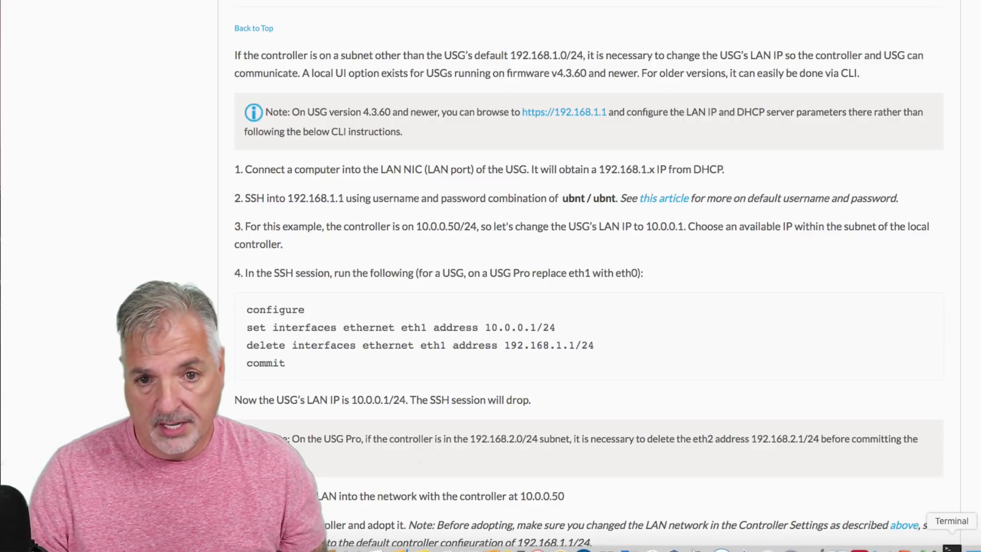
{"action": "left_click", "coordinate": [952, 546]}
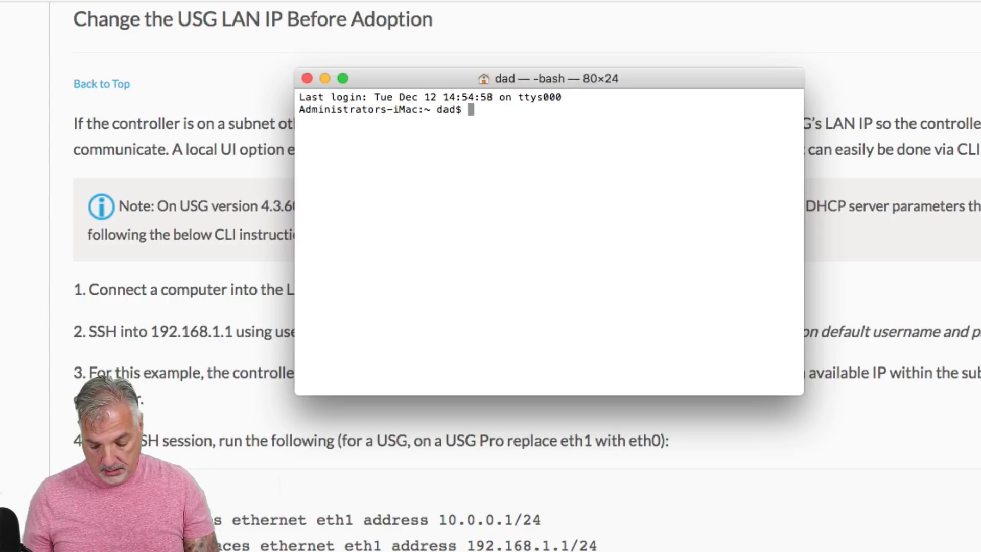
{"action": "type", "text": "ping "}
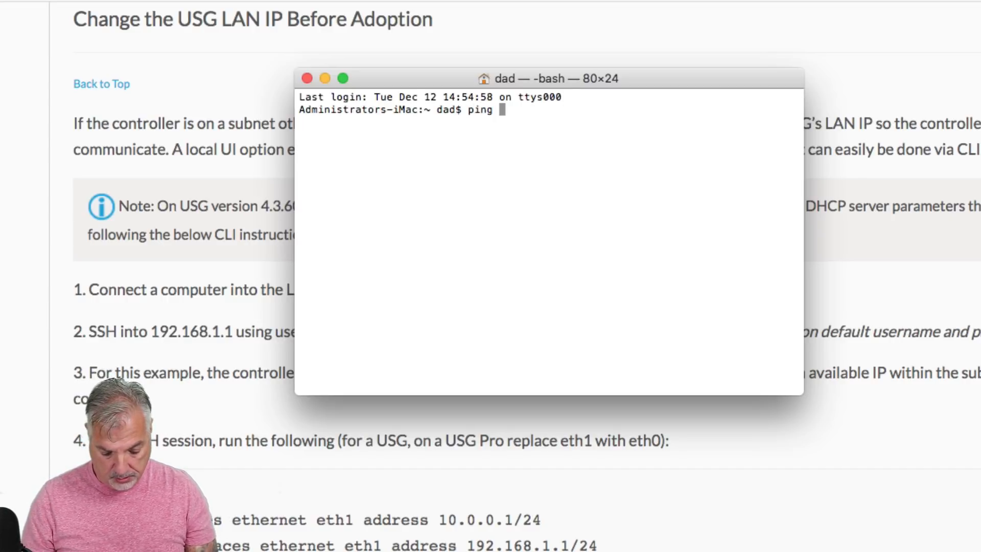
{"action": "type", "text": "192."}
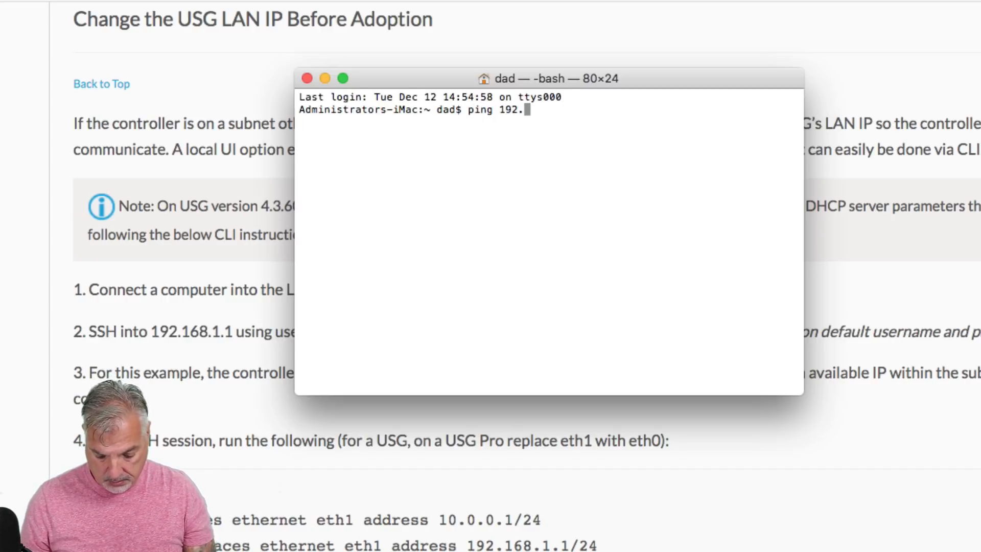
{"action": "type", "text": "168.1.1"}
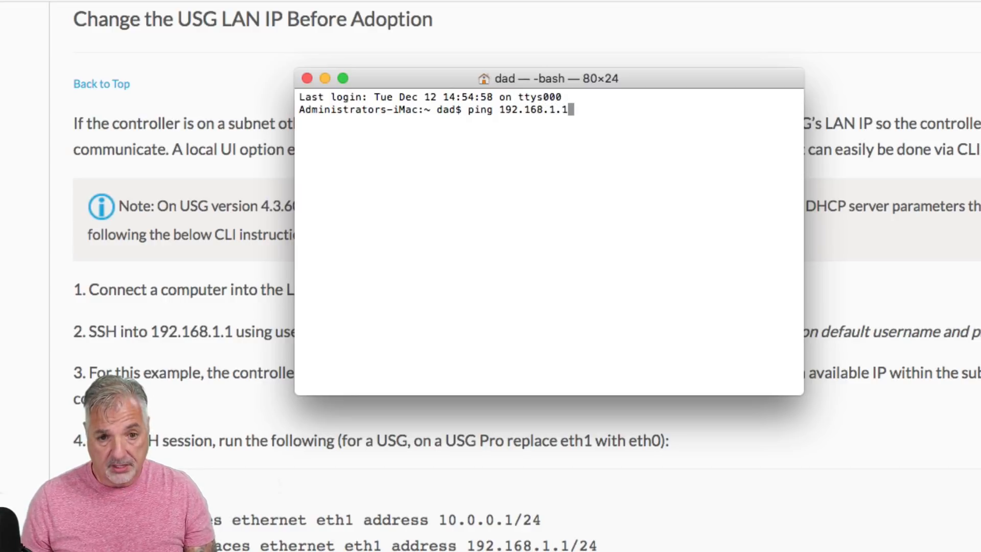
{"action": "key", "text": "Return"}
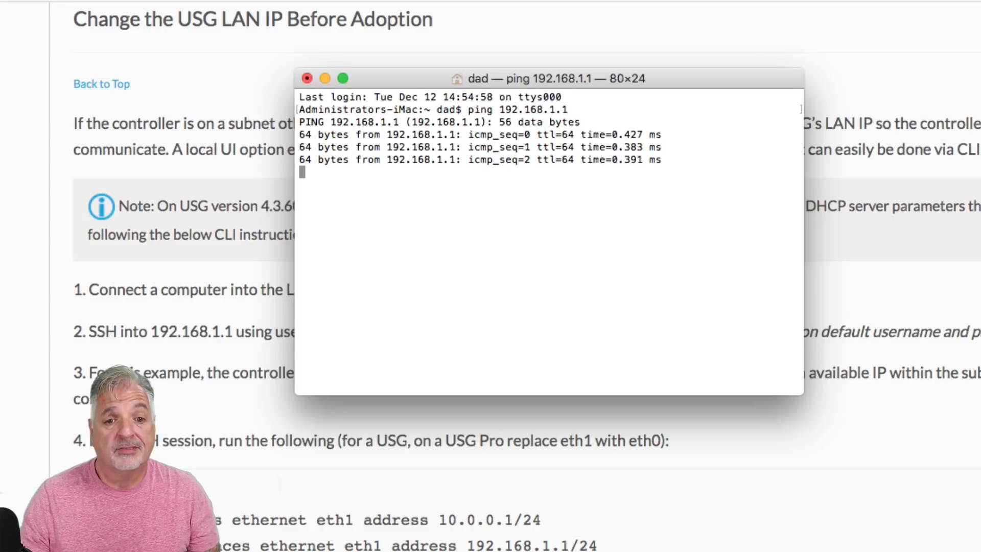
{"action": "key", "text": "ctrl+z"}
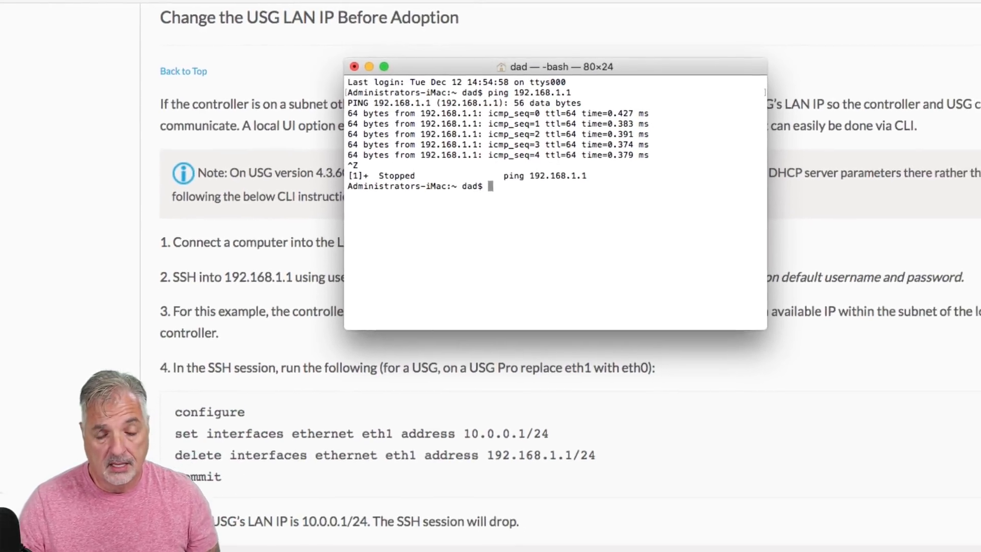
{"action": "left_click_drag", "start_coordinate": [437, 65], "coordinate": [460, 26]}
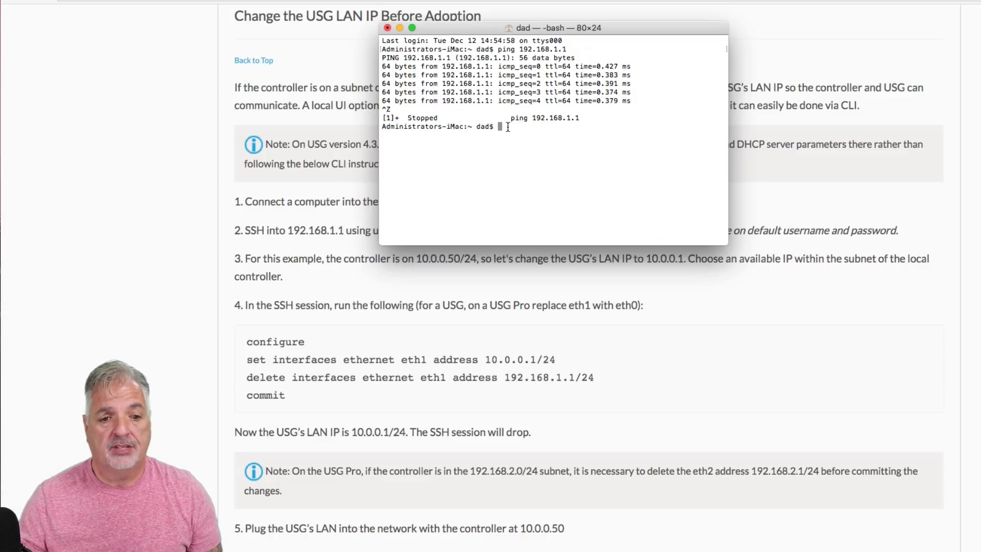
{"action": "type", "text": "ssh "}
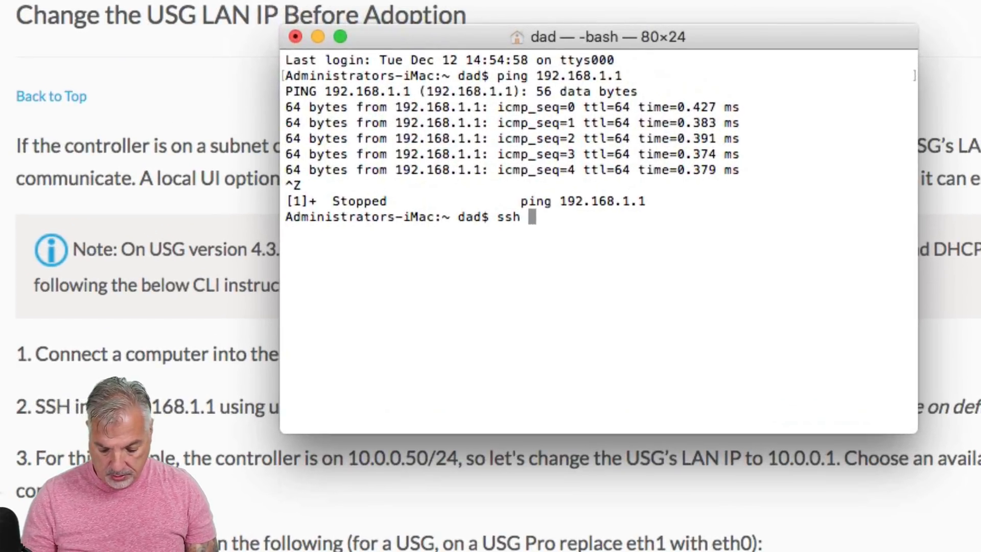
{"action": "type", "text": "ubnt"}
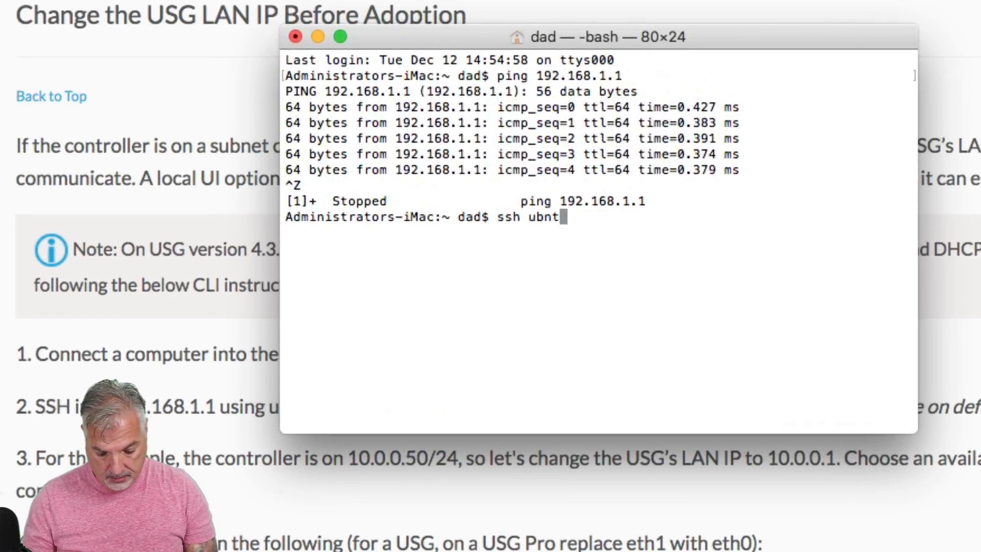
{"action": "type", "text": "@192.16"}
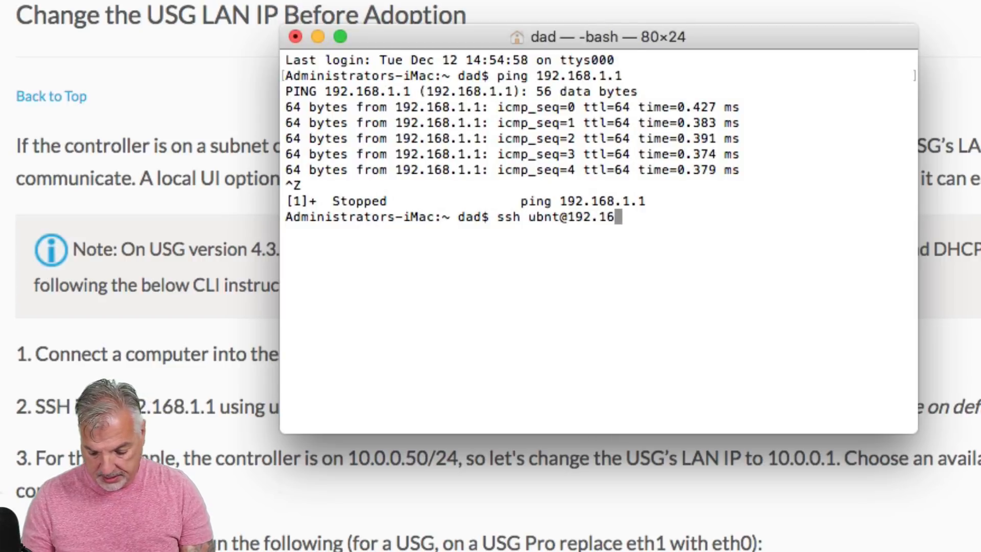
{"action": "type", "text": "8."}
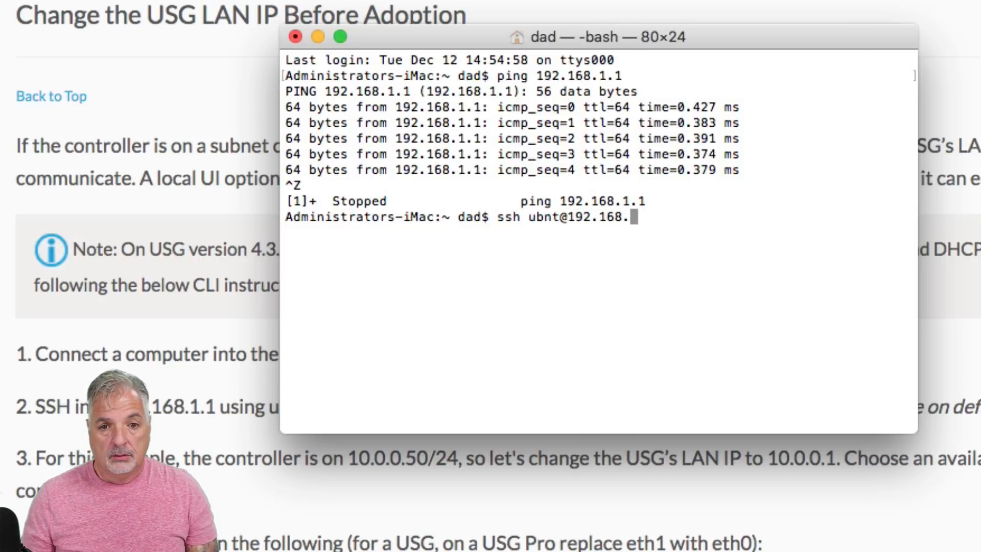
{"action": "type", "text": "1.1"}
{"action": "key", "text": "Return"}
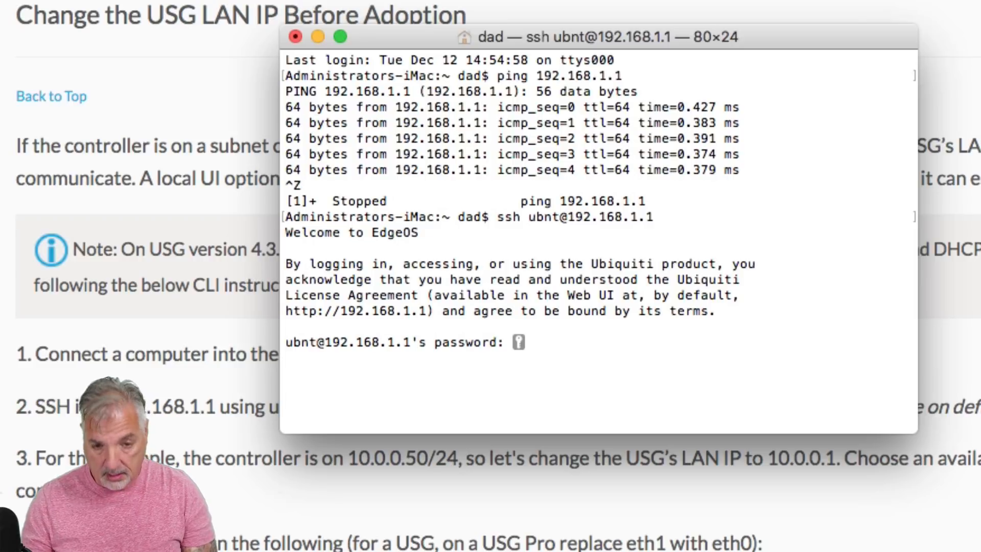
{"action": "key", "text": "Return"}
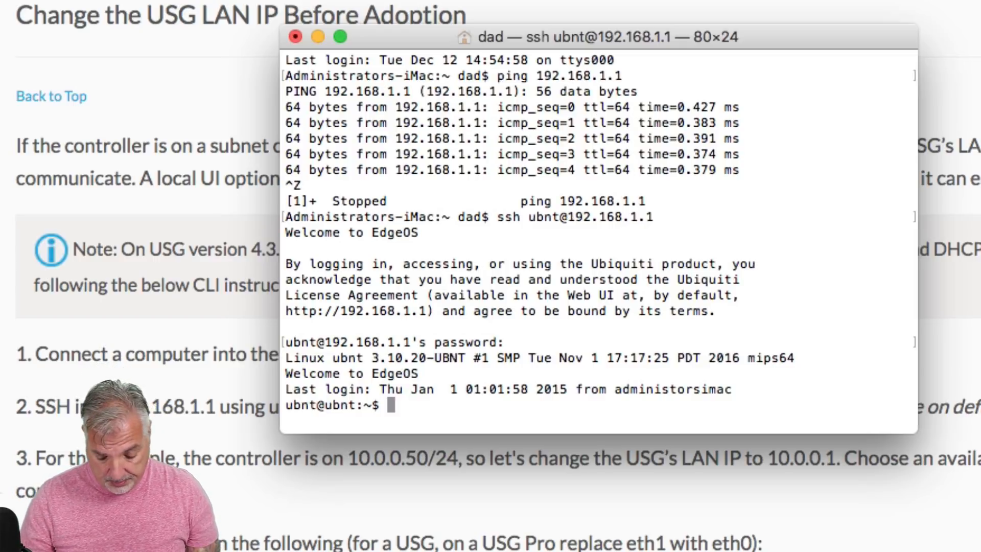
{"action": "type", "text": "configure"}
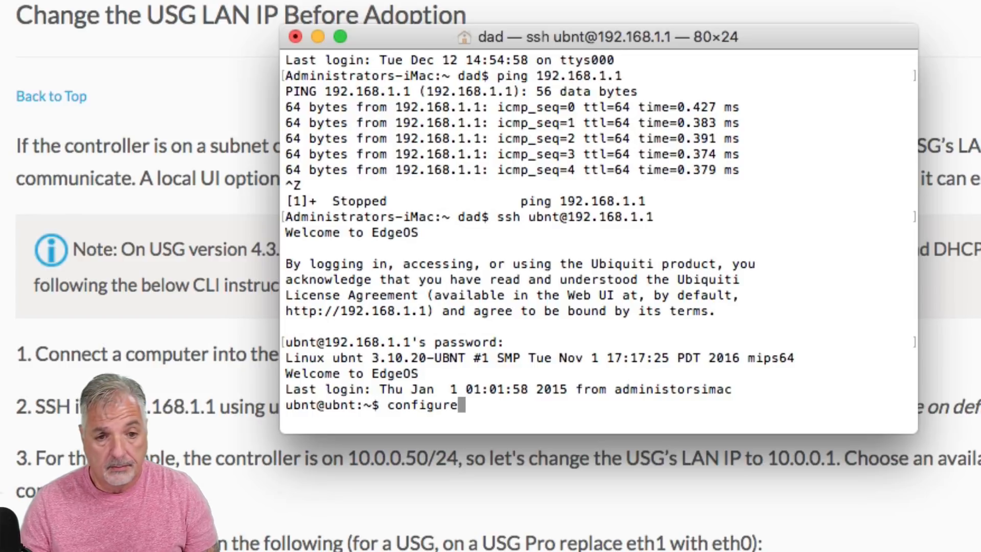
{"action": "key", "text": "Return"}
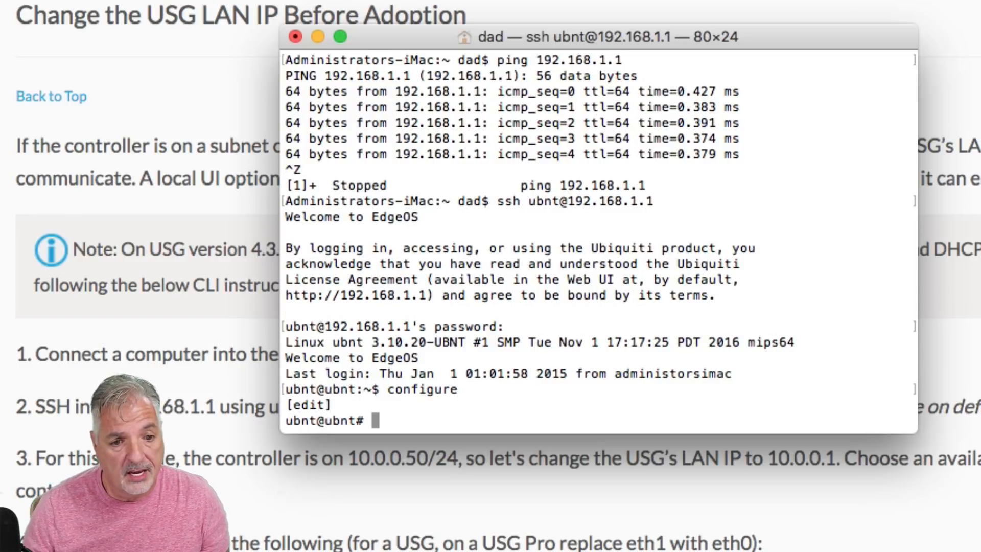
{"action": "type", "text": "set in"}
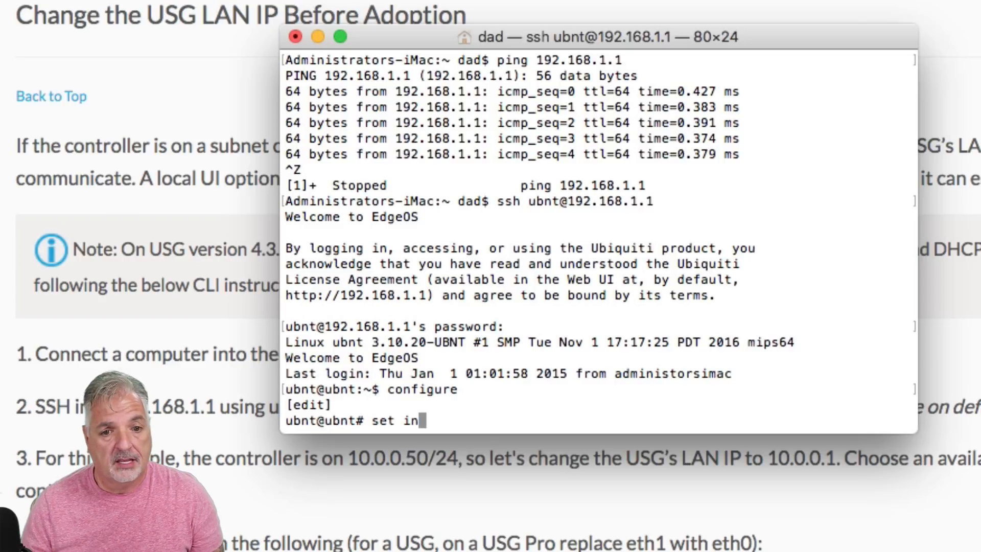
{"action": "type", "text": "terfaces"}
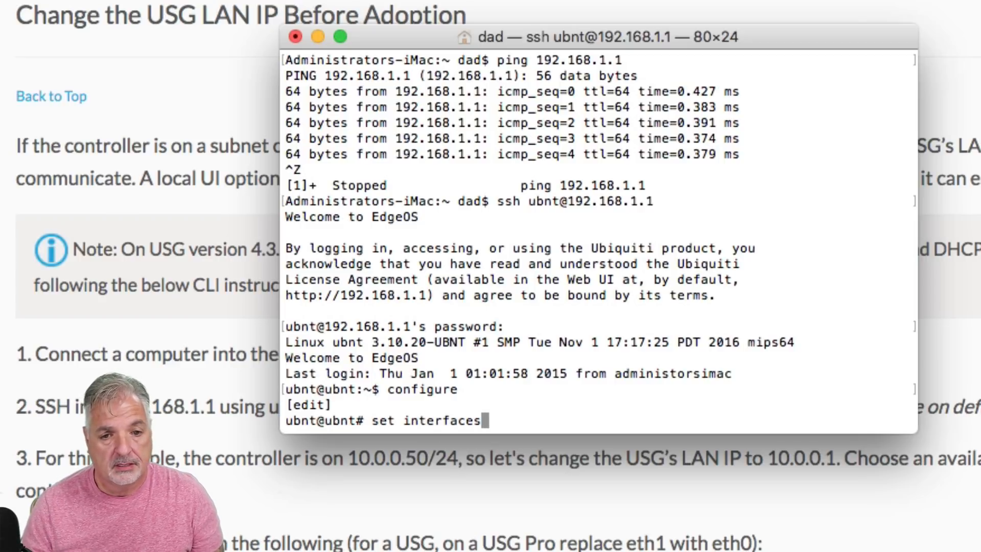
{"action": "key", "text": "BackSpace"}
{"action": "key", "text": "BackSpace"}
{"action": "key", "text": "BackSpace"}
{"action": "key", "text": "BackSpace"}
{"action": "key", "text": "BackSpace"}
{"action": "key", "text": "BackSpace"}
{"action": "key", "text": "BackSpace"}
{"action": "key", "text": "BackSpace"}
{"action": "key", "text": "BackSpace"}
{"action": "key", "text": "BackSpace"}
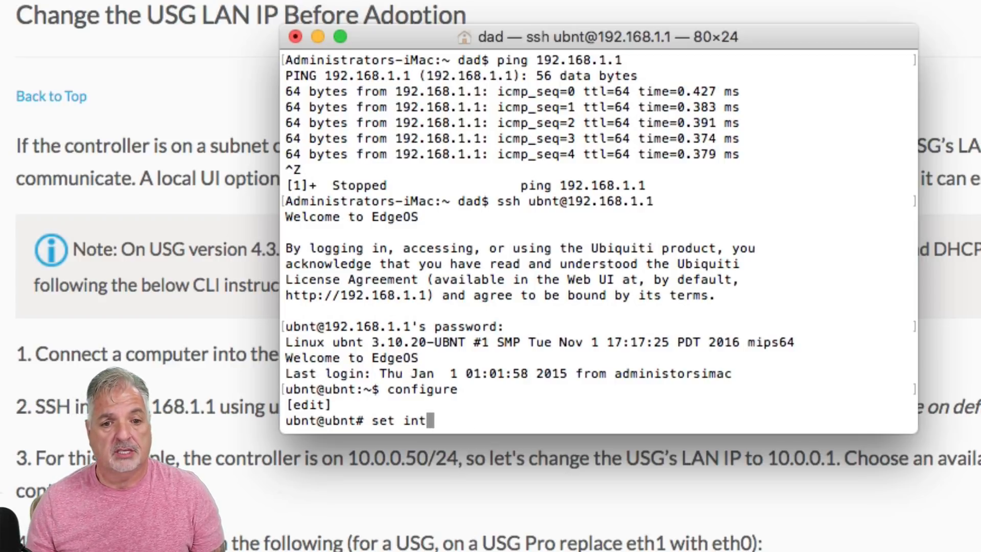
{"action": "key", "text": "BackSpace"}
{"action": "key", "text": "BackSpace"}
{"action": "key", "text": "BackSpace"}
{"action": "key", "text": "BackSpace"}
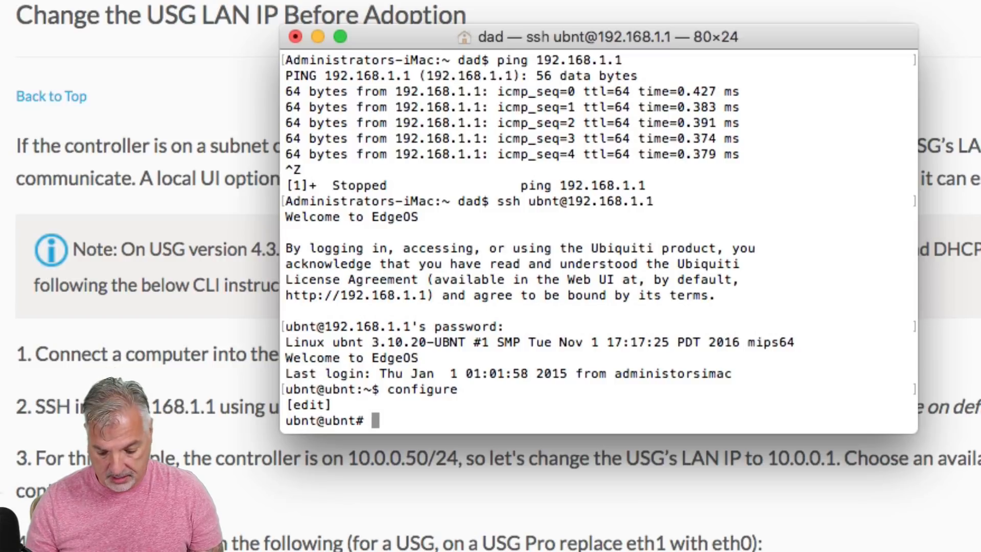
Step: List the USG's interface configuration with show interfaces and page through the eth0 and eth1 sections to the eth2 address
{"action": "type", "text": "show "}
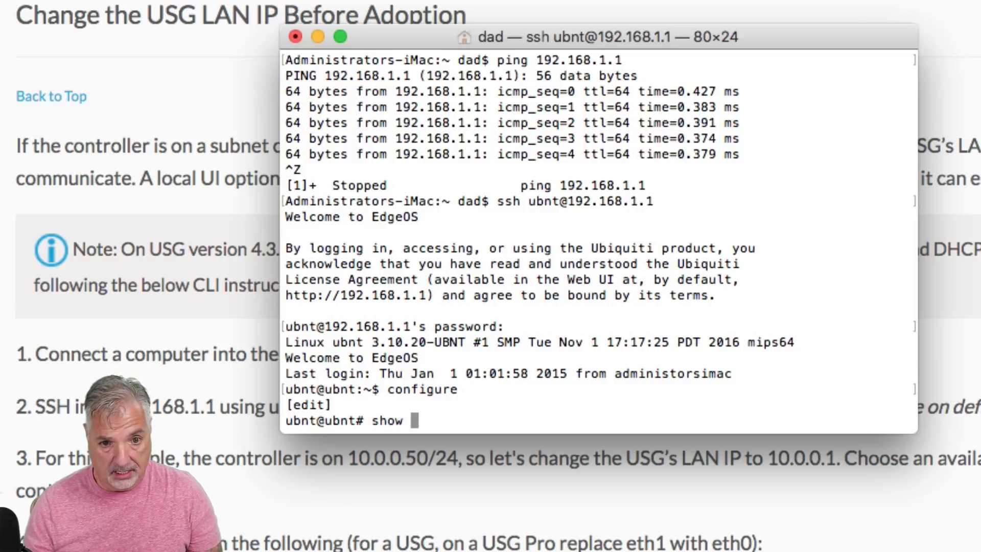
{"action": "type", "text": "inter"}
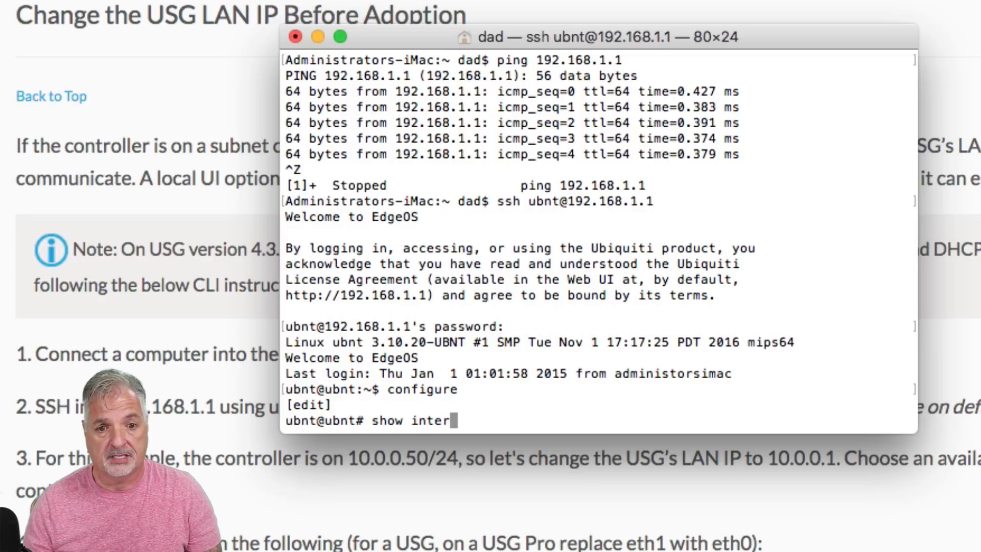
{"action": "type", "text": "faces"}
{"action": "key", "text": "Return"}
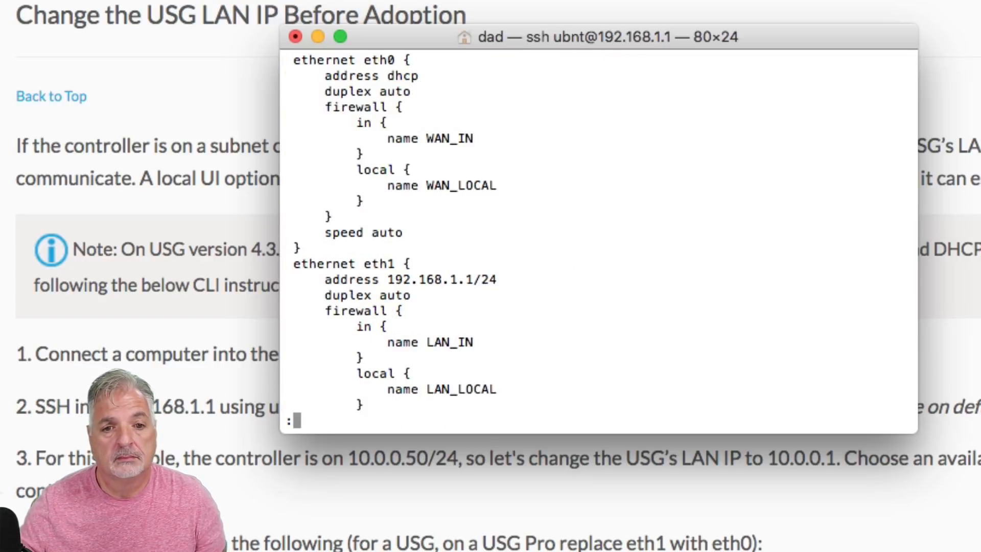
{"action": "scroll", "coordinate": [510, 216], "scroll_direction": "up", "scroll_amount": 10}
{"action": "scroll", "coordinate": [542, 266], "scroll_direction": "down", "scroll_amount": 2}
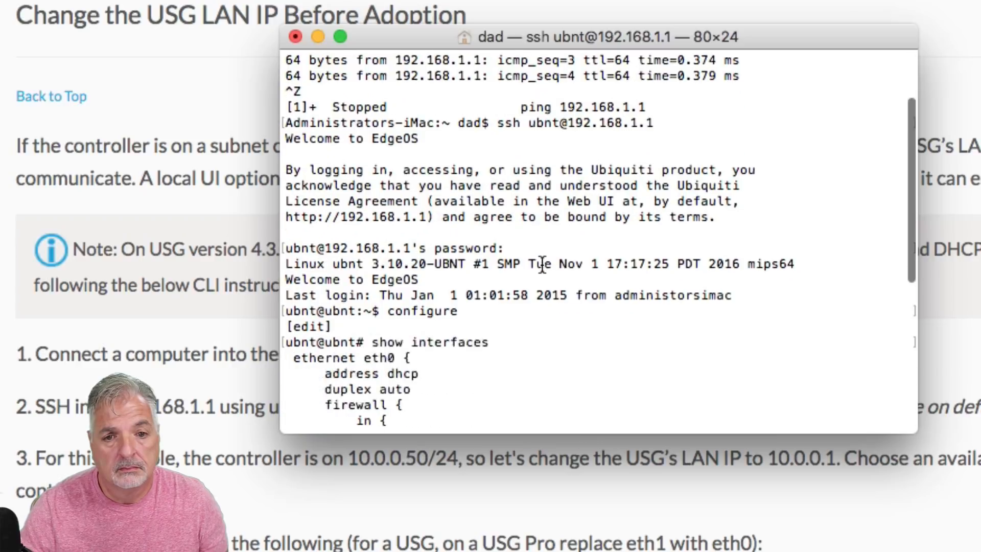
{"action": "scroll", "coordinate": [543, 265], "scroll_direction": "down", "scroll_amount": 4}
{"action": "scroll", "coordinate": [542, 270], "scroll_direction": "down", "scroll_amount": 3}
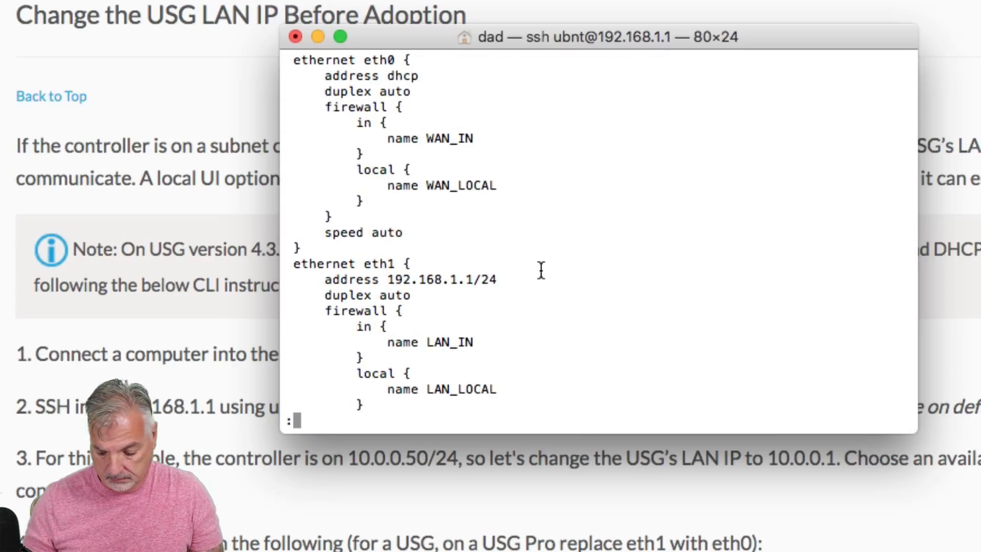
{"action": "key", "text": "Return"}
{"action": "key", "text": "Return"}
{"action": "key", "text": "Return"}
{"action": "key", "text": "Return"}
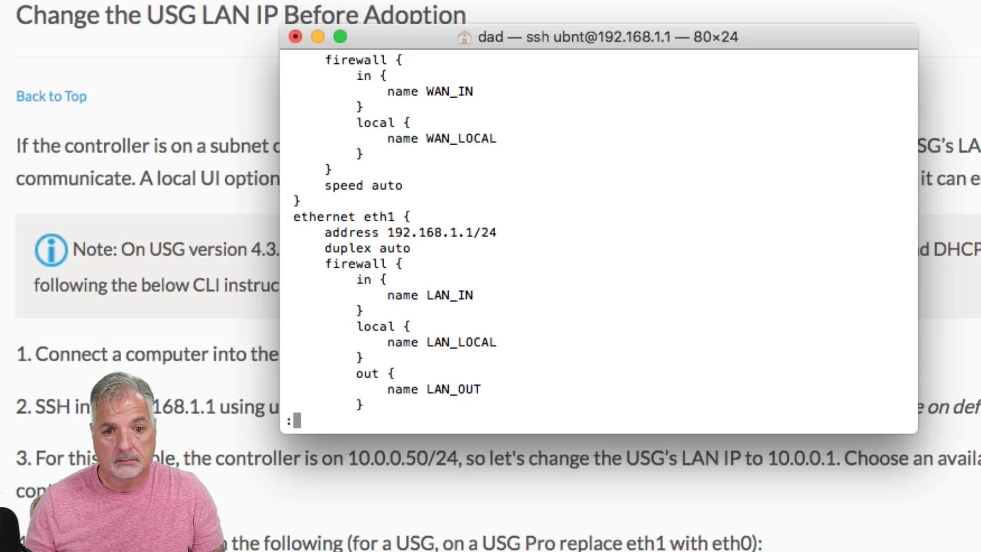
{"action": "key", "text": "Return"}
{"action": "key", "text": "Return"}
{"action": "key", "text": "Return"}
{"action": "key", "text": "Return"}
{"action": "key", "text": "Return"}
{"action": "key", "text": "Return"}
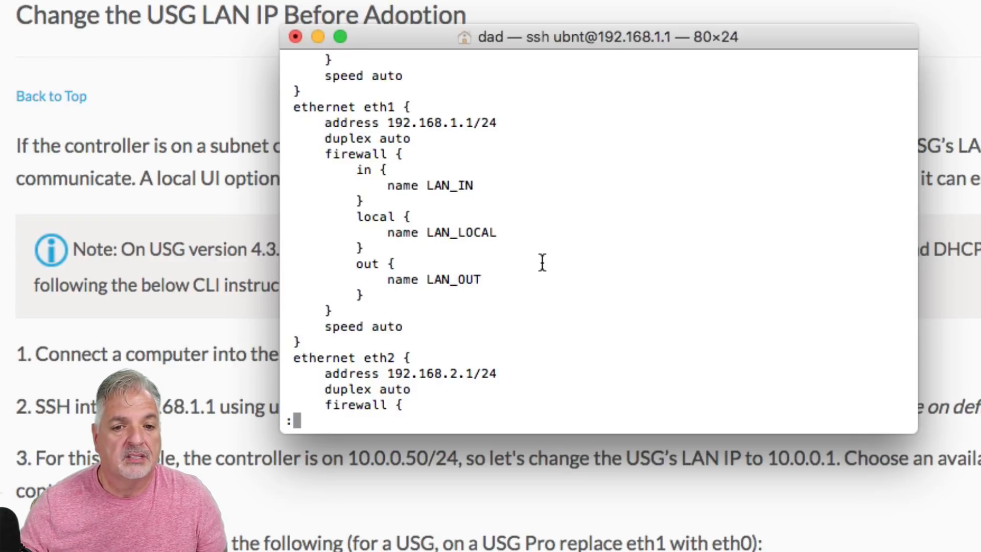
Step: Review the eth0 and eth1 settings in the listing again, and page to its end to return to the configuration prompt
{"action": "scroll", "coordinate": [557, 276], "scroll_direction": "up", "scroll_amount": 10}
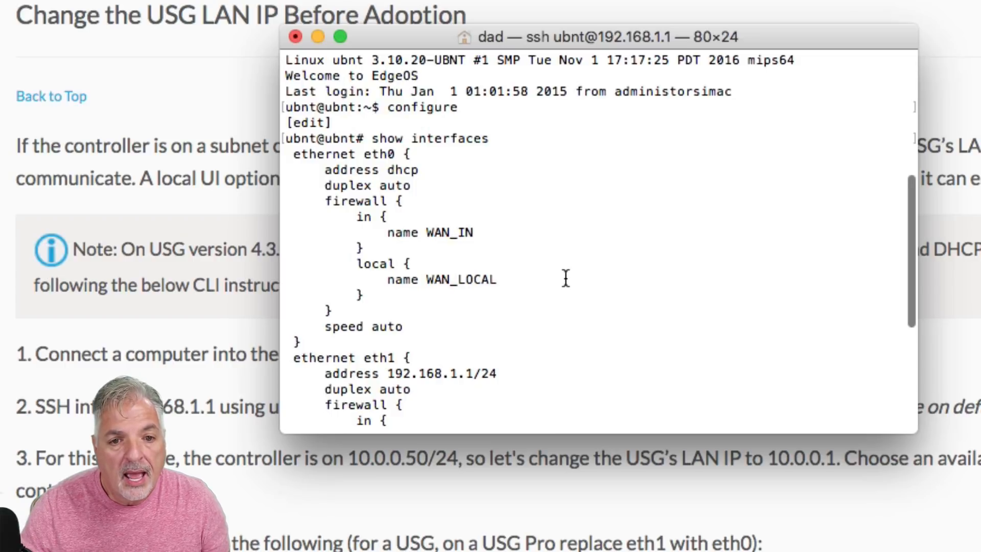
{"action": "scroll", "coordinate": [566, 278], "scroll_direction": "up", "scroll_amount": 3}
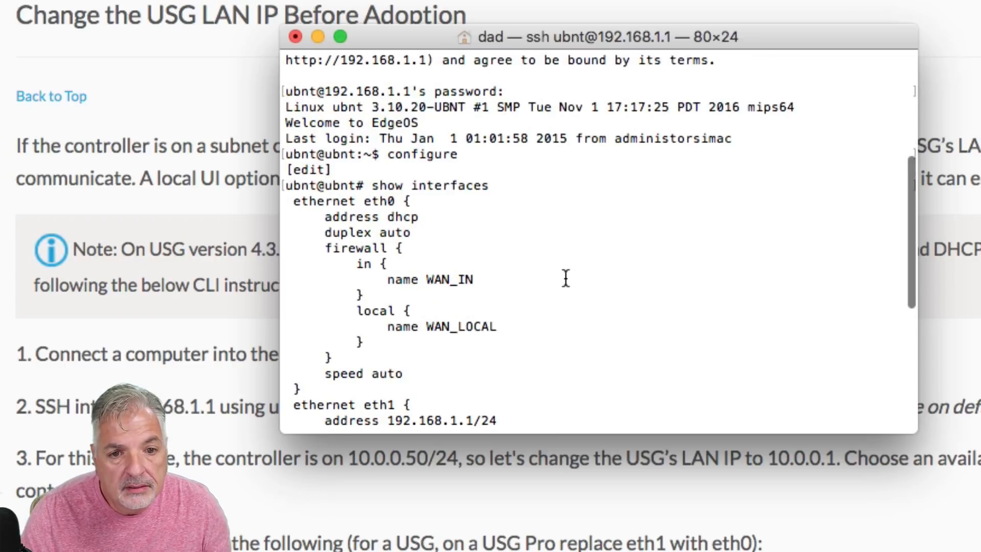
{"action": "scroll", "coordinate": [566, 278], "scroll_direction": "down", "scroll_amount": 3}
{"action": "scroll", "coordinate": [602, 342], "scroll_direction": "down", "scroll_amount": 7}
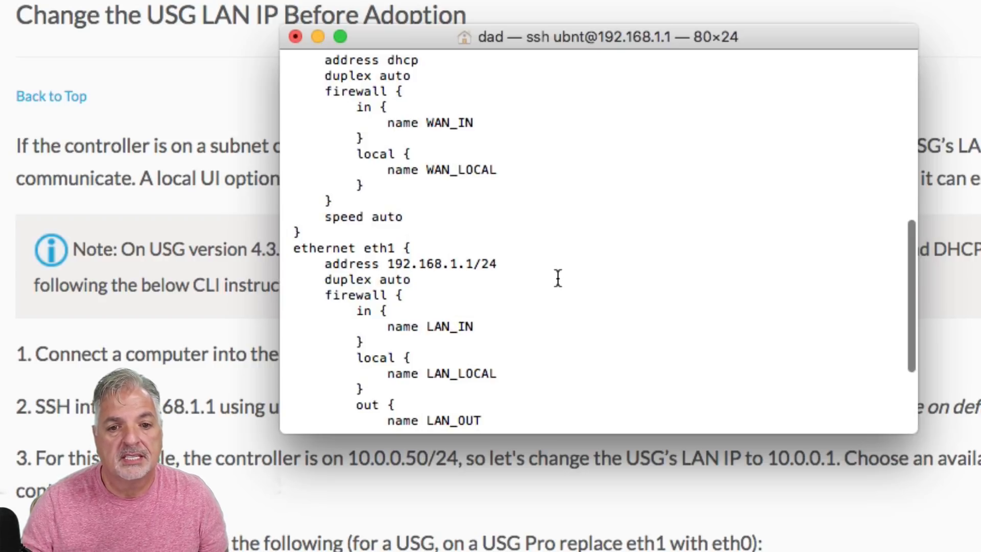
{"action": "scroll", "coordinate": [558, 278], "scroll_direction": "down", "scroll_amount": 5}
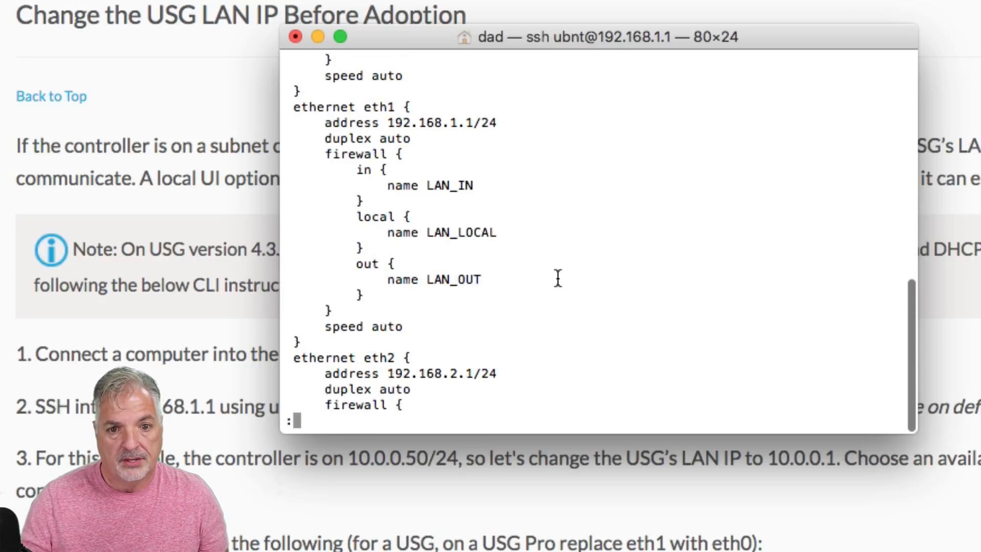
{"action": "key", "text": "Return"}
{"action": "key", "text": "Return"}
{"action": "key", "text": "Return"}
{"action": "key", "text": "Return"}
{"action": "key", "text": "Return"}
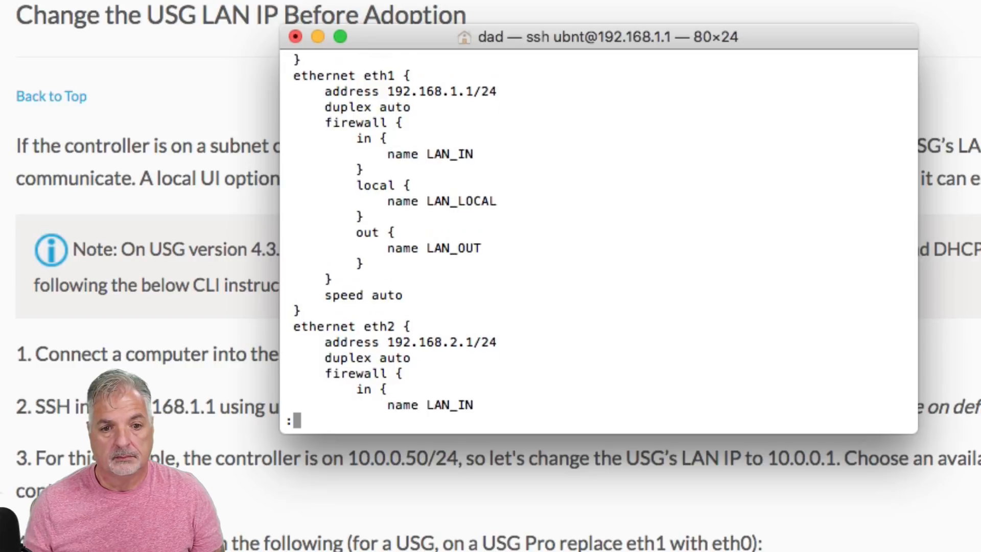
{"action": "key", "text": "Return"}
{"action": "key", "text": "Return"}
{"action": "key", "text": "Return"}
{"action": "key", "text": "Return"}
{"action": "key", "text": "Return"}
{"action": "key", "text": "Return"}
{"action": "key", "text": "Return"}
{"action": "key", "text": "Return"}
{"action": "key", "text": "Return"}
{"action": "key", "text": "Return"}
{"action": "key", "text": "Return"}
{"action": "key", "text": "Return"}
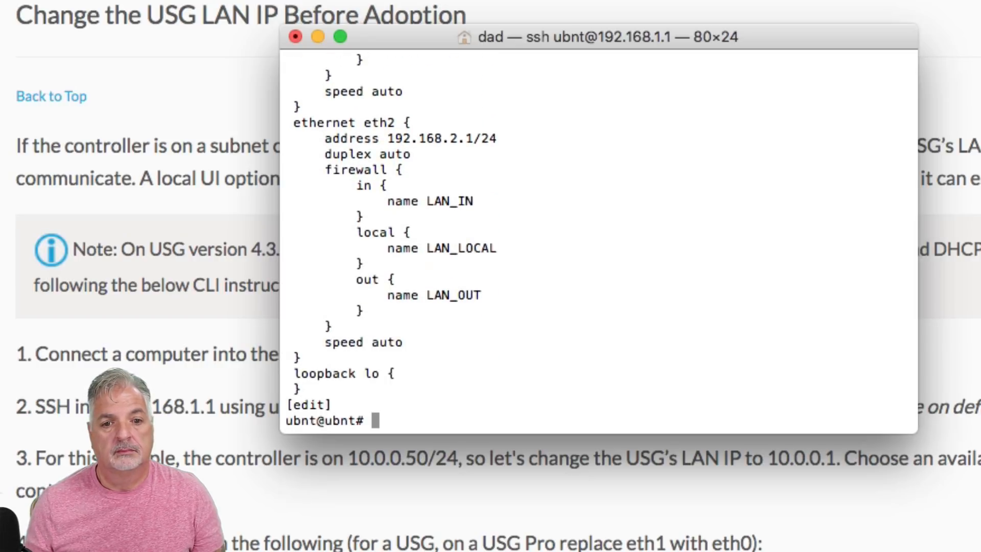
{"action": "key", "text": "Return"}
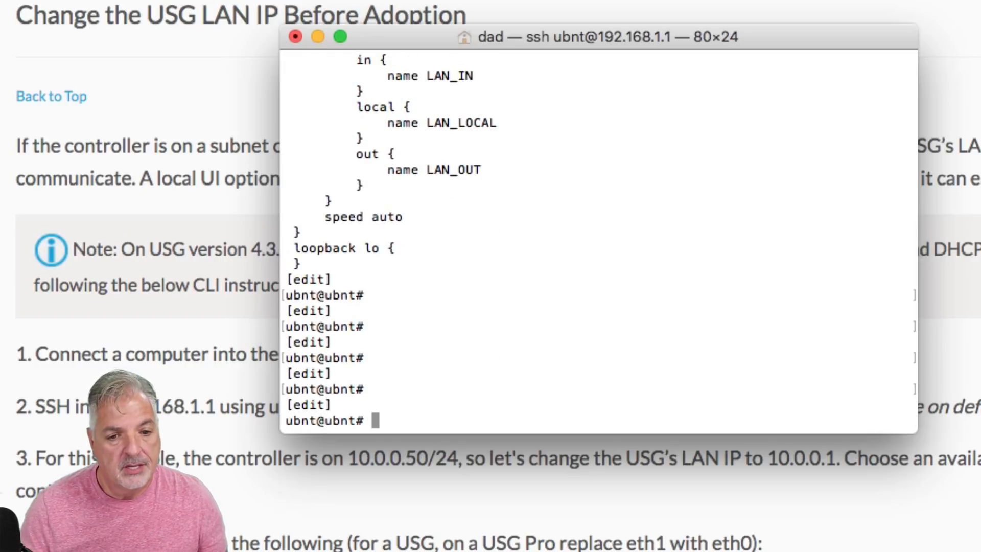
Step: Assign the new LAN address with set interfaces ethernet eth1 address 192.168.100.1/24
{"action": "type", "text": "set "}
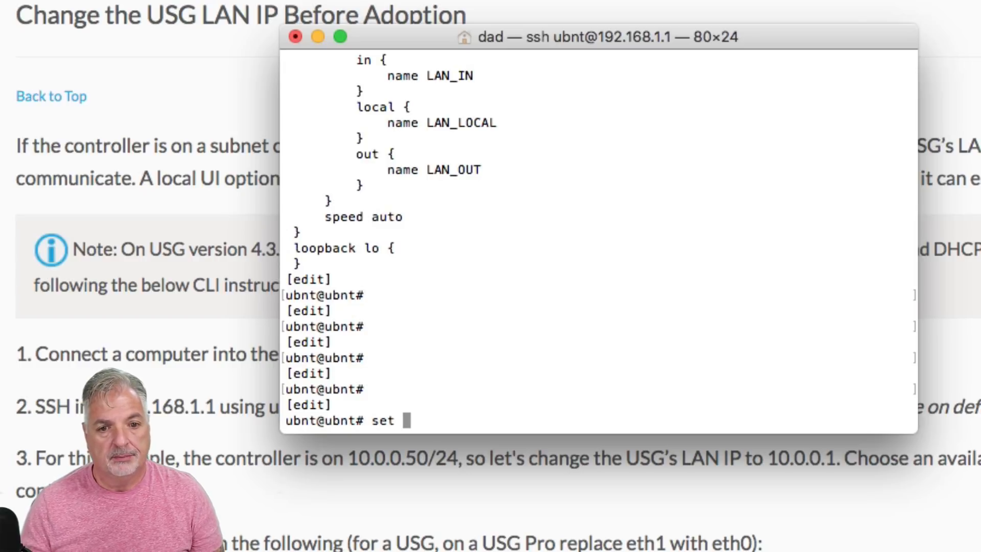
{"action": "type", "text": "interface"}
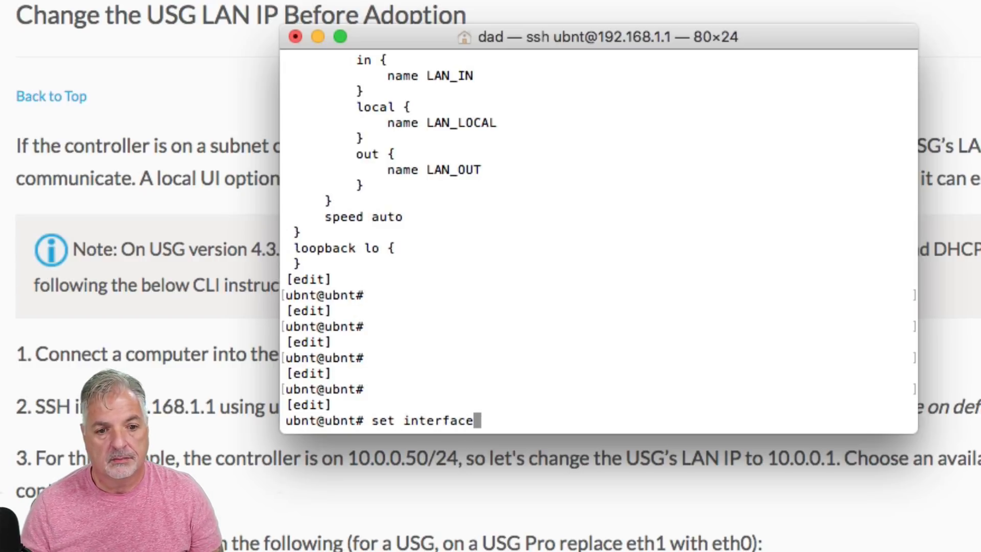
{"action": "type", "text": "s ethernet"}
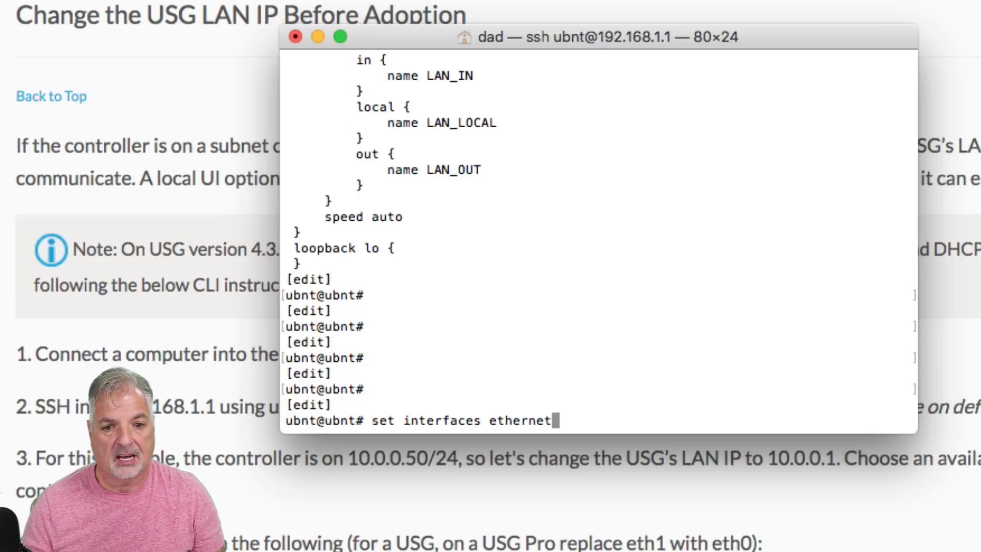
{"action": "type", "text": " eth"}
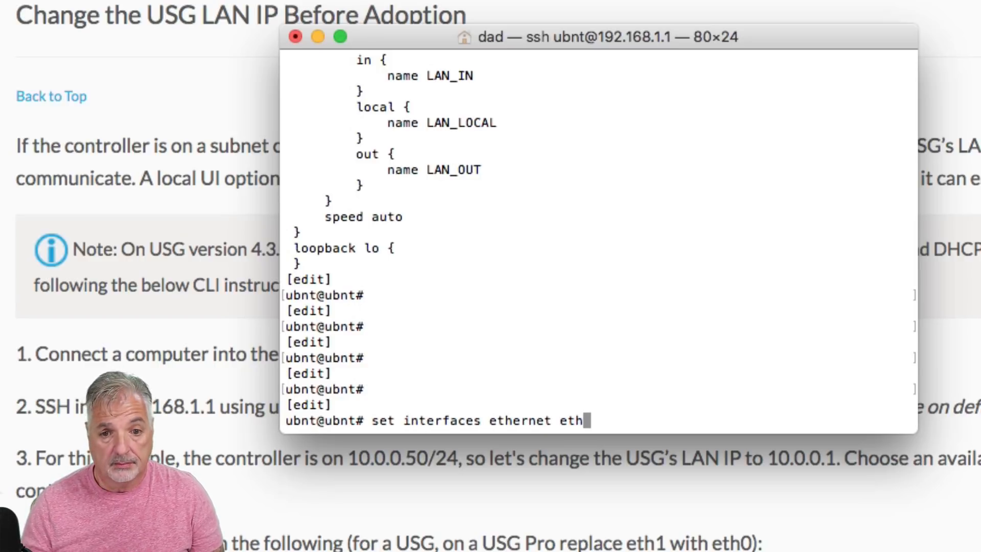
{"action": "type", "text": "1 a"}
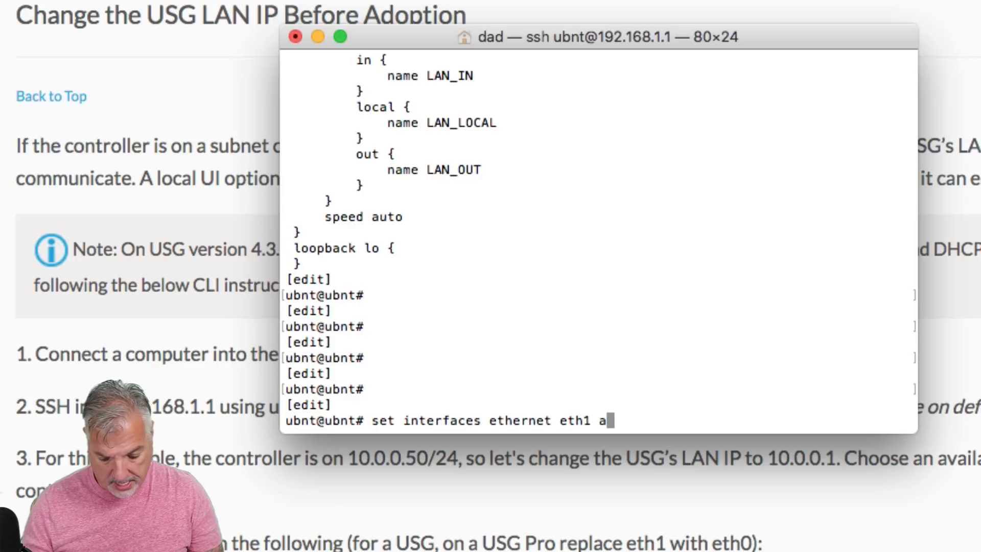
{"action": "type", "text": "ddress "}
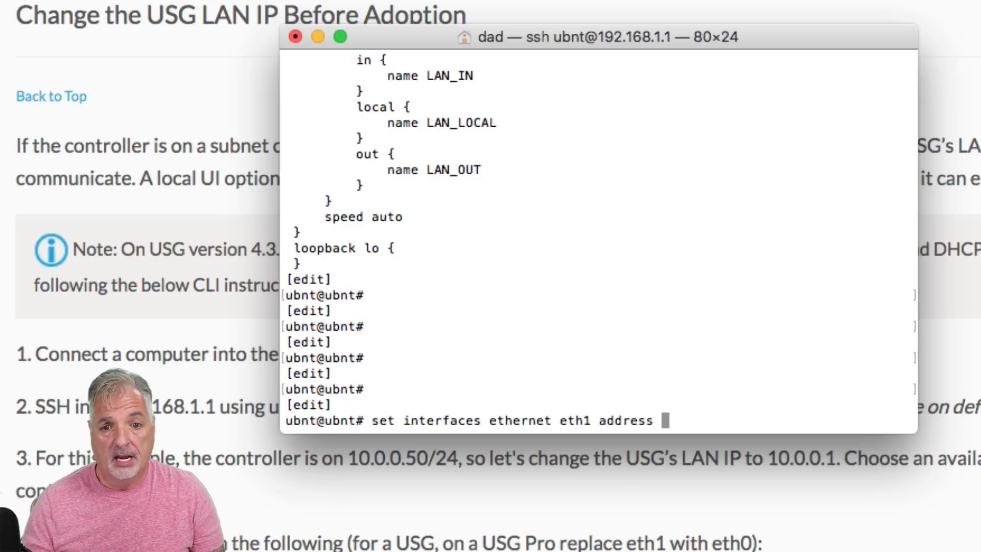
{"action": "type", "text": "1"}
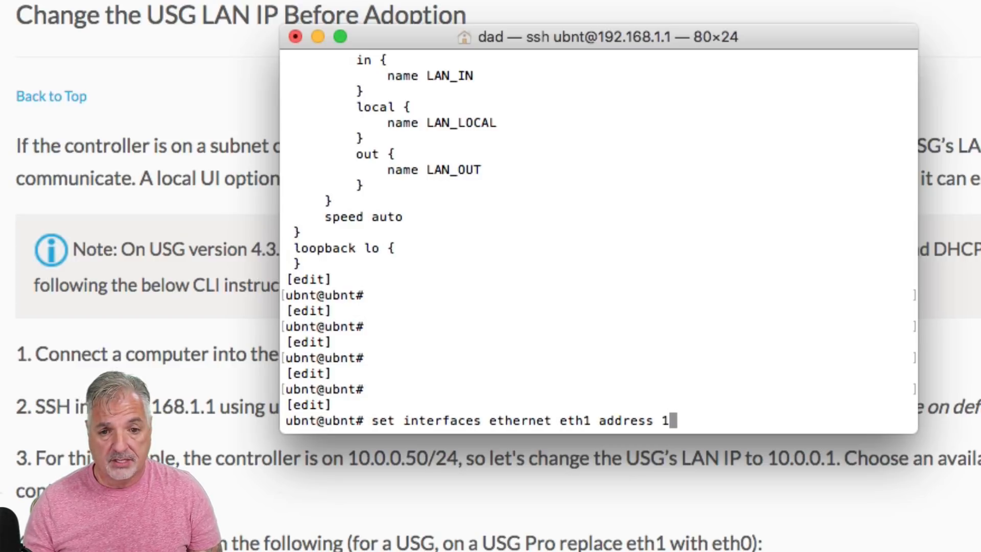
{"action": "type", "text": "92.16"}
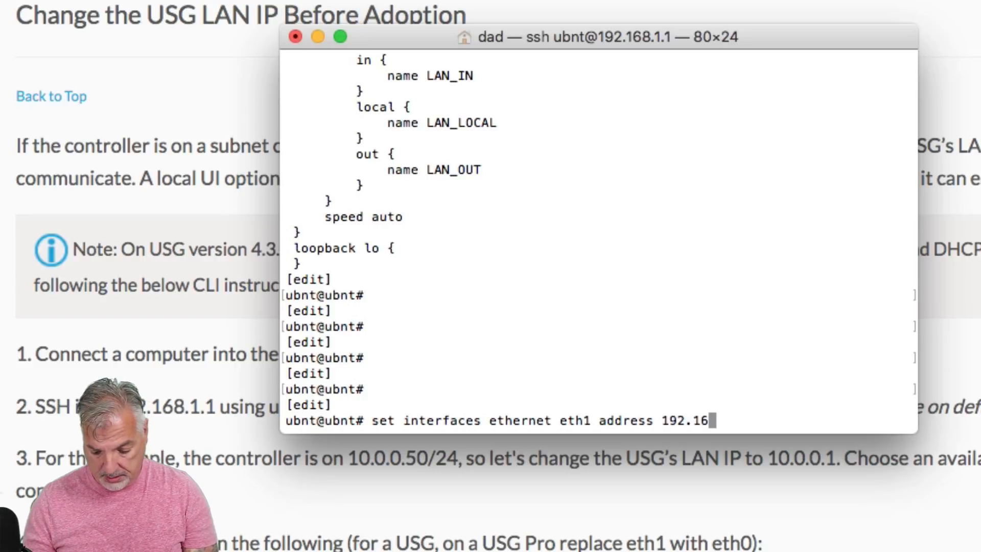
{"action": "type", "text": "8.100"}
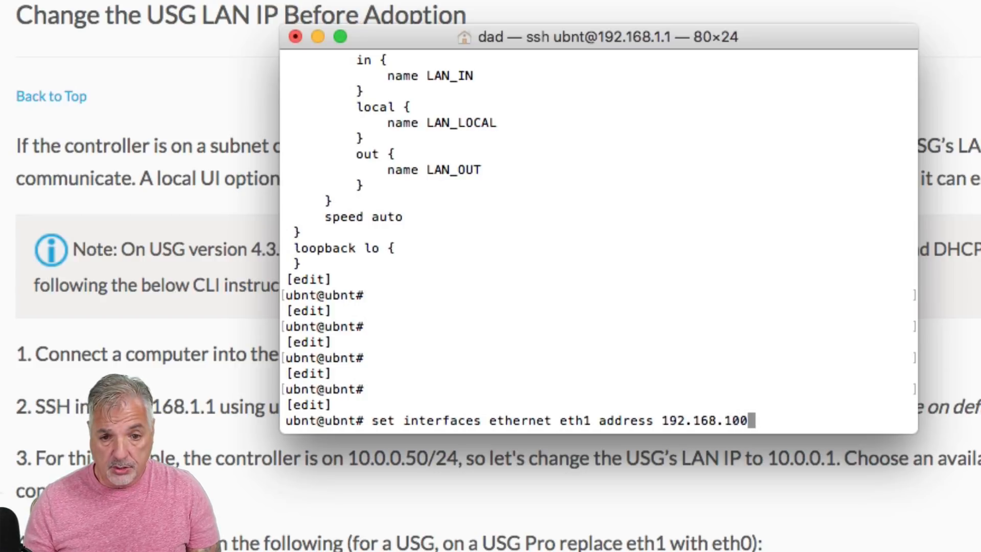
{"action": "type", "text": ","}
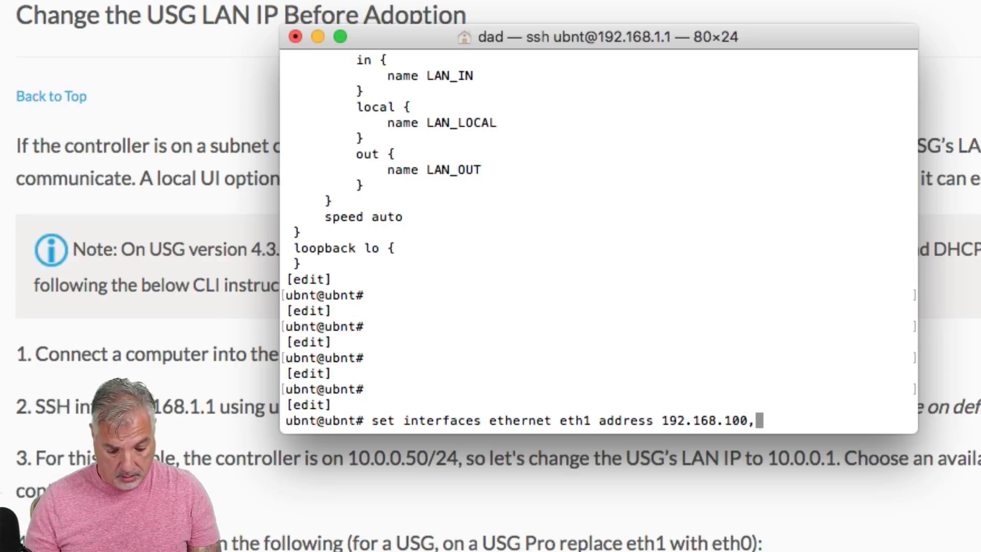
{"action": "type", "text": "1/24"}
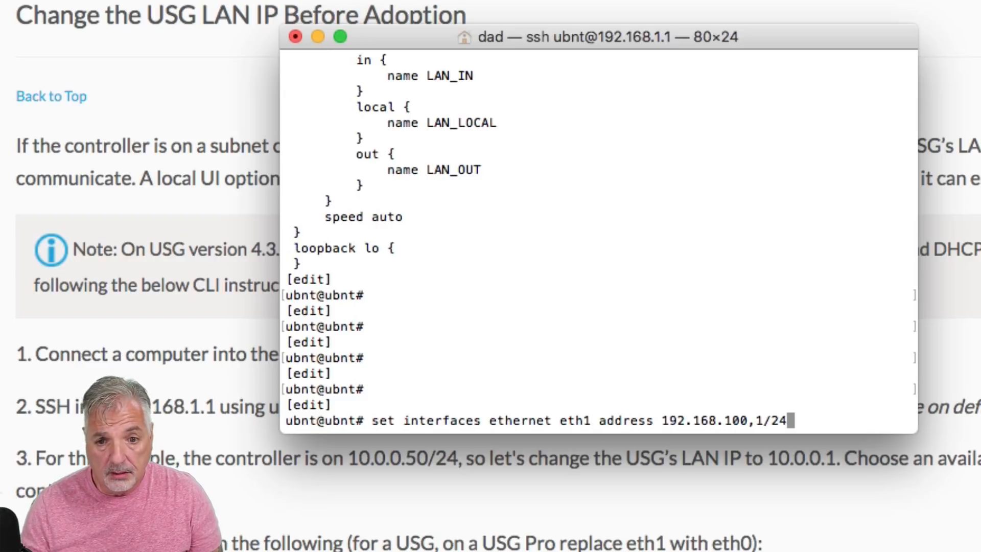
{"action": "key", "text": "BackSpace"}
{"action": "key", "text": "BackSpace"}
{"action": "key", "text": "BackSpace"}
{"action": "key", "text": "BackSpace"}
{"action": "key", "text": "BackSpace"}
{"action": "key", "text": "BackSpace"}
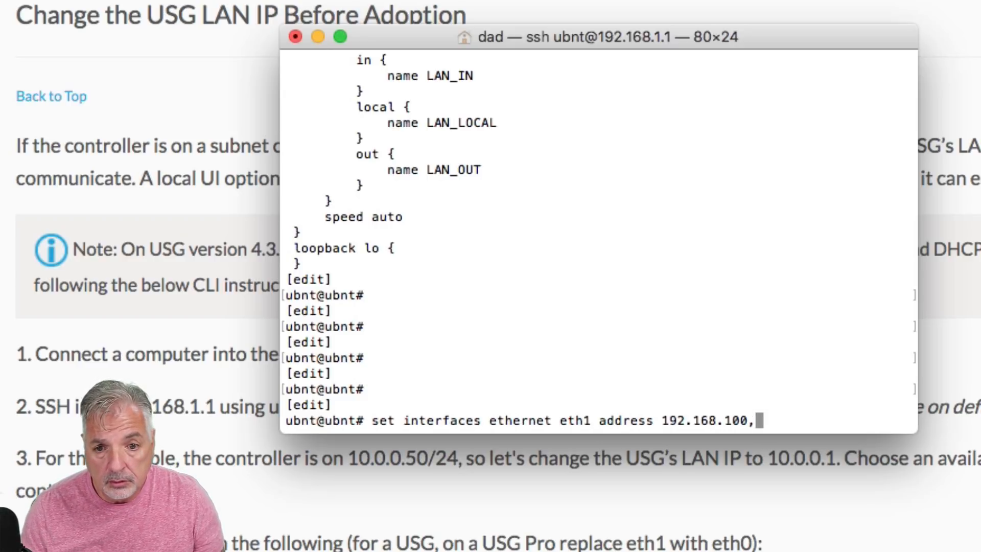
{"action": "type", "text": "0."}
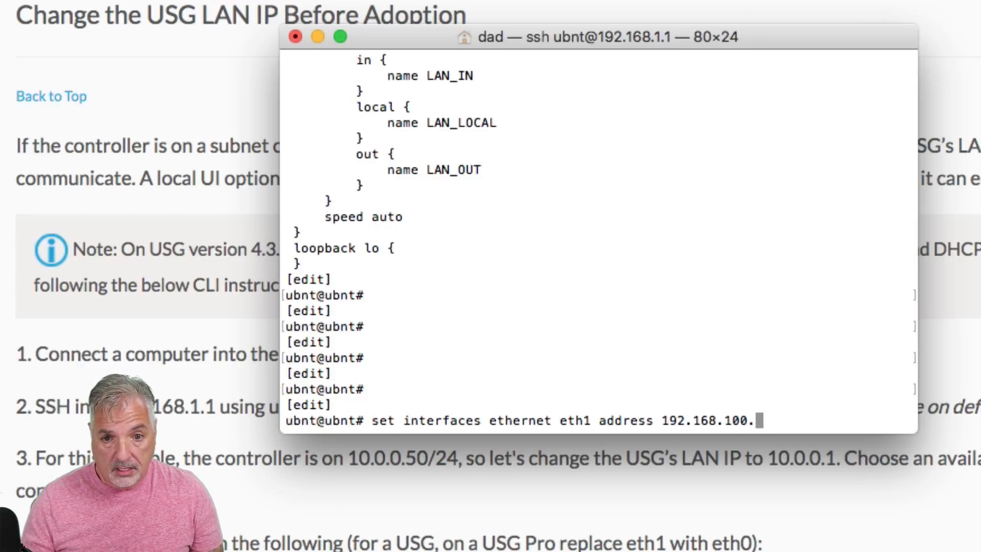
{"action": "type", "text": "1/24"}
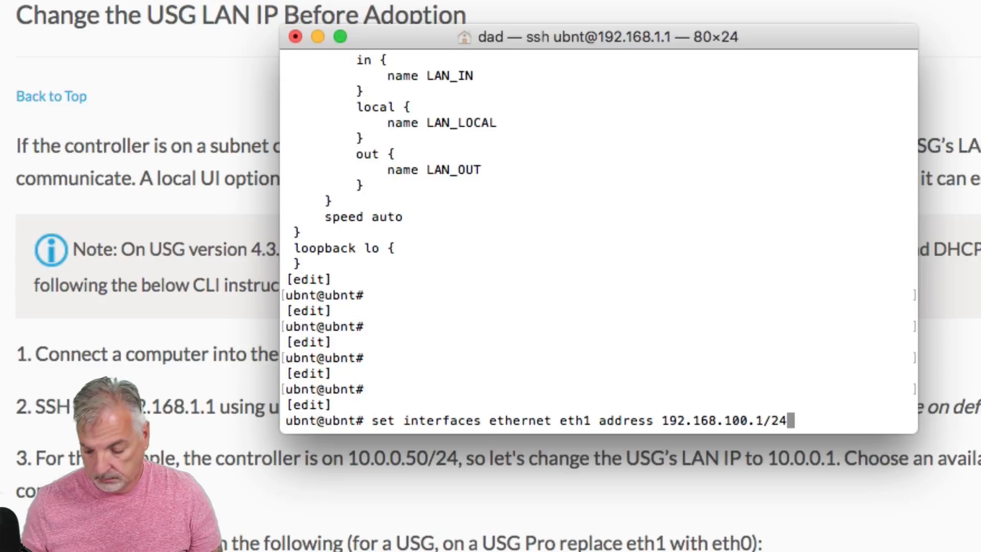
{"action": "key", "text": "Return"}
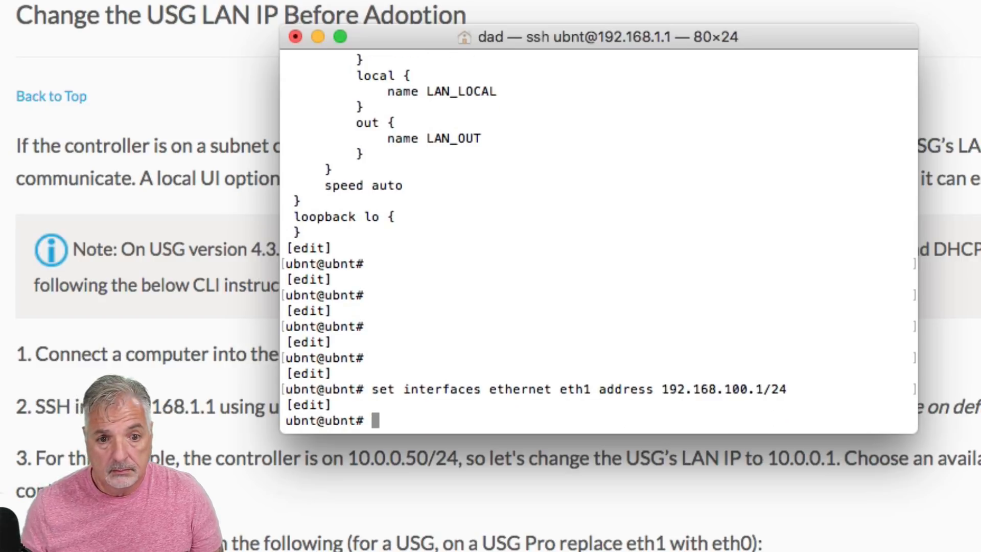
{"action": "type", "text": "delete"}
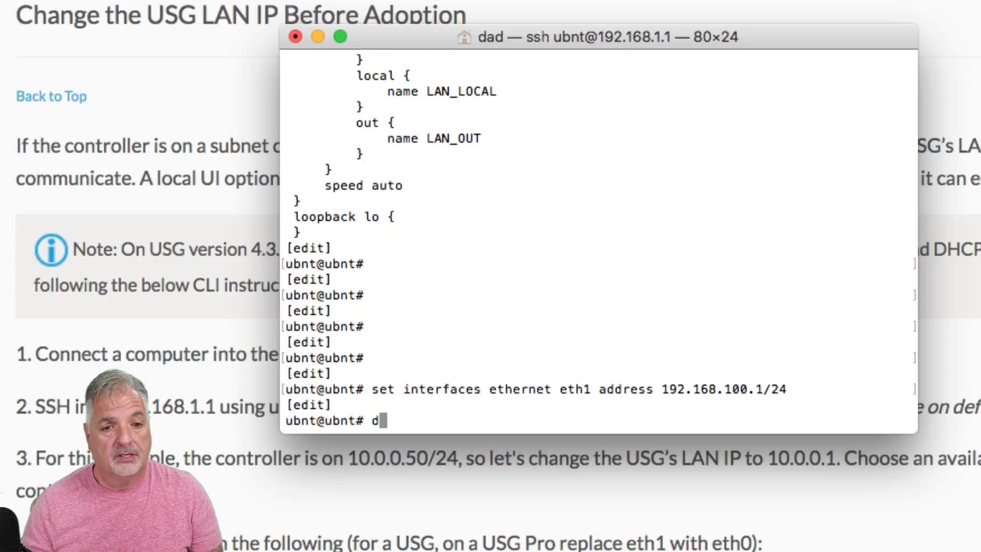
{"action": "key", "text": "BackSpace"}
{"action": "key", "text": "BackSpace"}
{"action": "key", "text": "BackSpace"}
{"action": "key", "text": "BackSpace"}
{"action": "key", "text": "BackSpace"}
{"action": "key", "text": "BackSpace"}
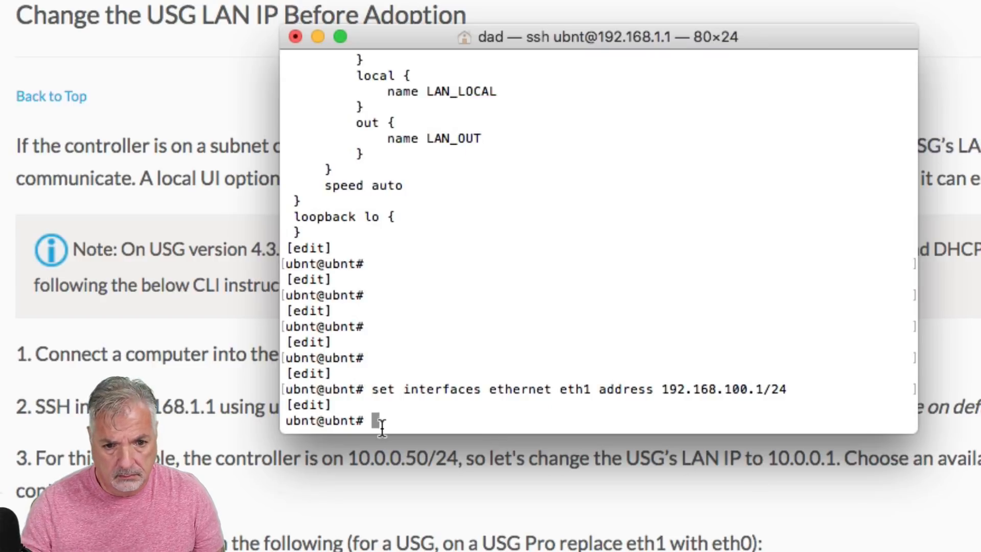
Step: Remove the default LAN address with delete interfaces ethernet eth1 address 192.168.1.1/24, and apply the changes with commit
{"action": "type", "text": "delete interfaces ethernet eth1 address 192.168."}
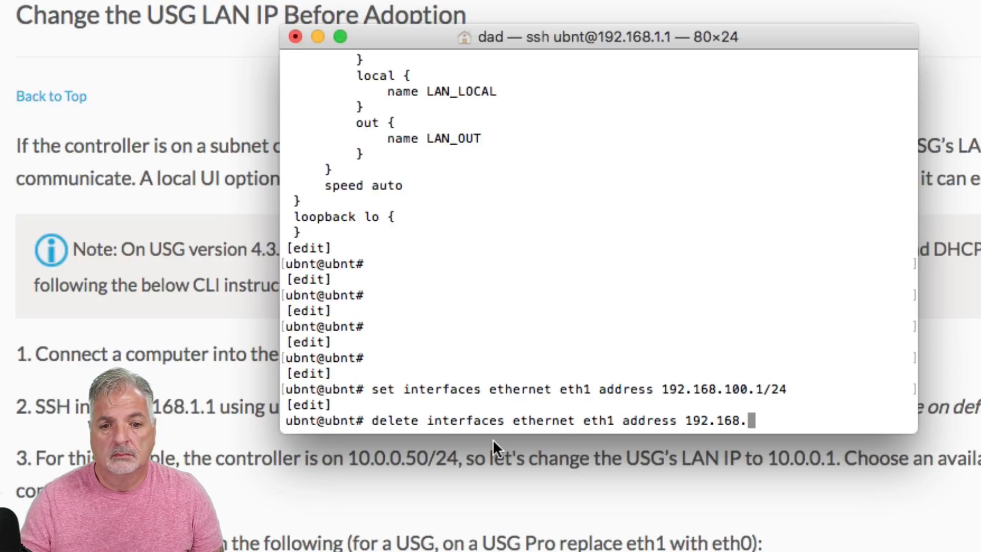
{"action": "type", "text": "1"}
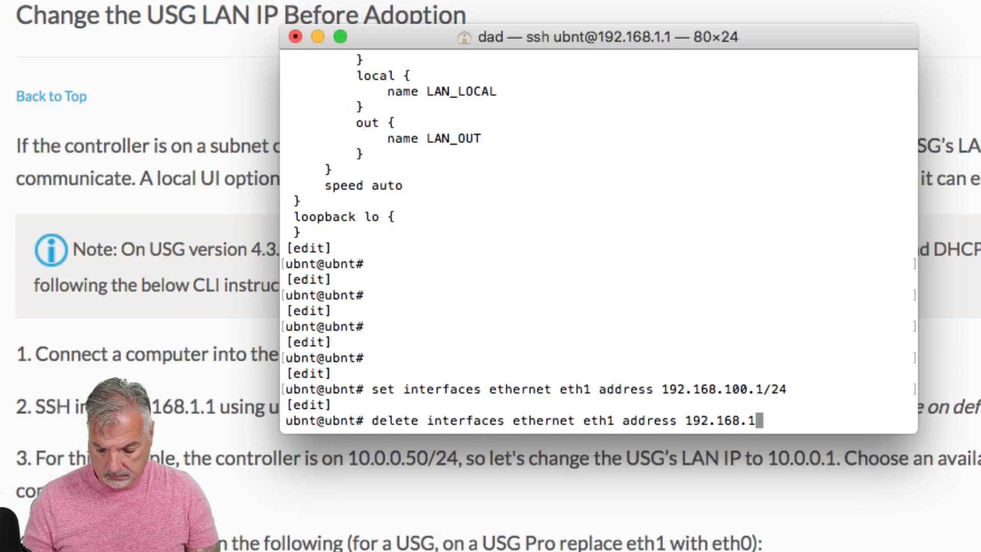
{"action": "type", "text": ".1/24"}
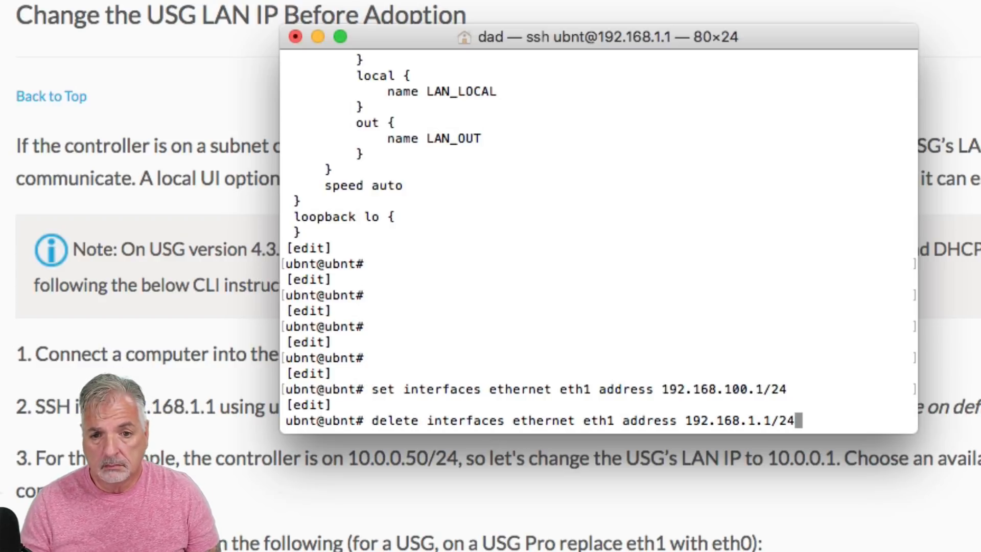
{"action": "key", "text": "Return"}
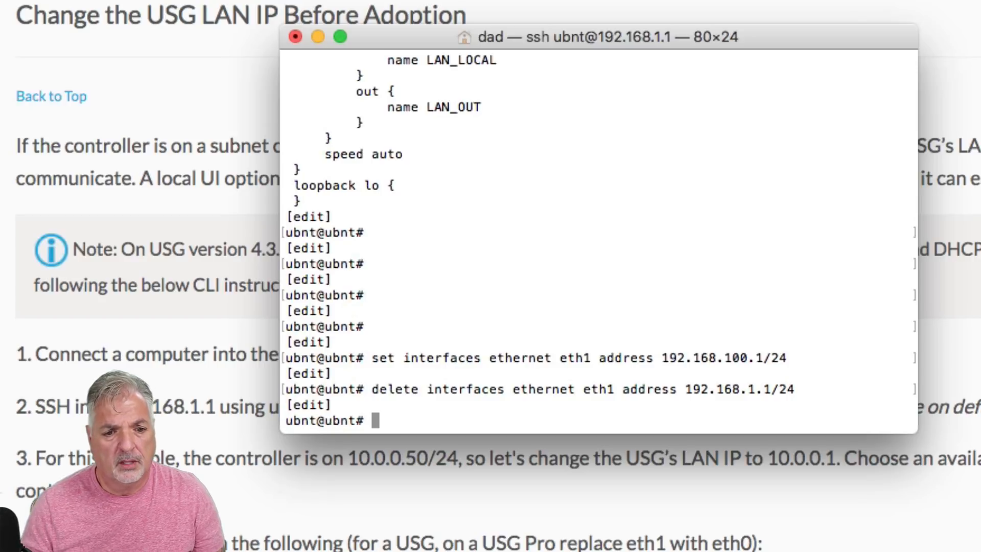
{"action": "type", "text": "commit"}
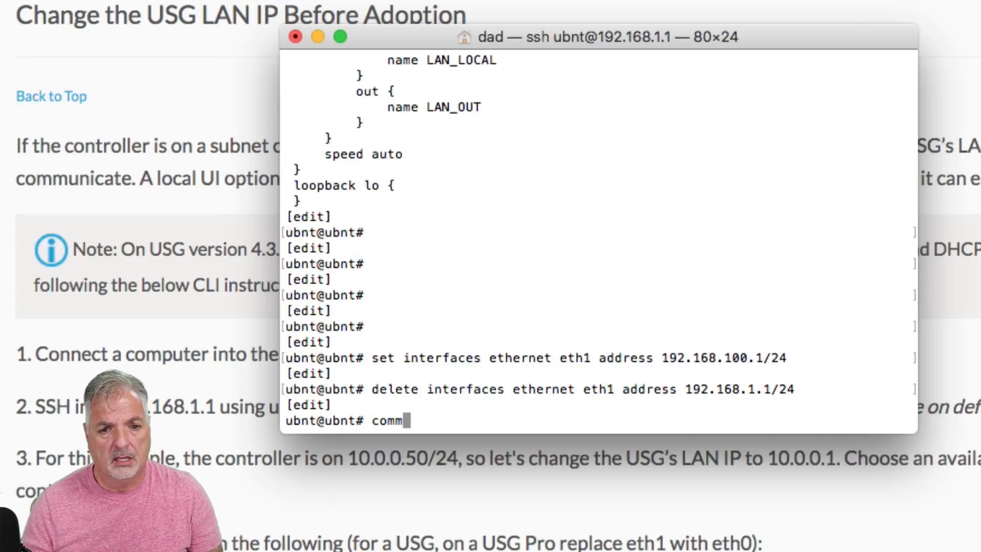
{"action": "key", "text": "Return"}
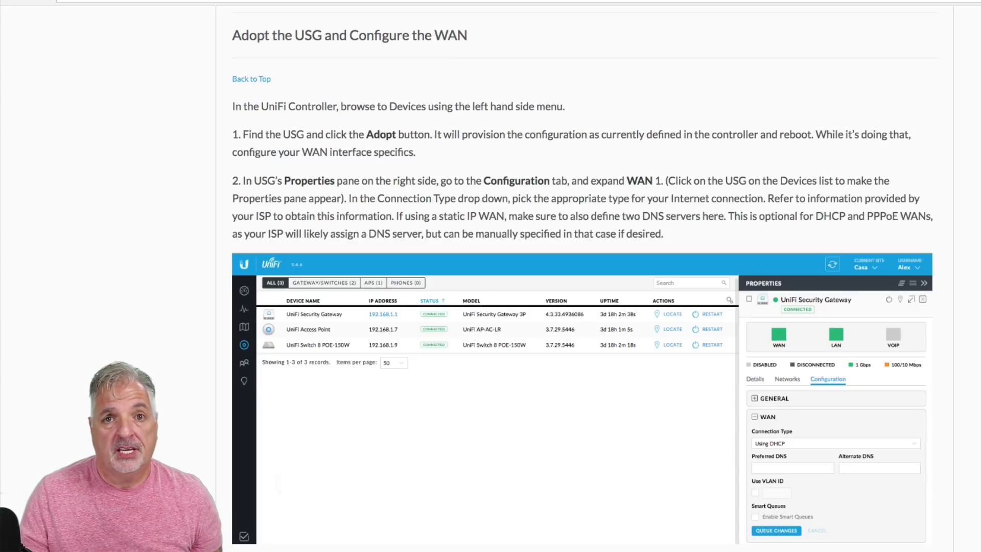
Step: Open the Mac's Network settings in System Preferences
{"action": "left_click", "coordinate": [13, 0]}
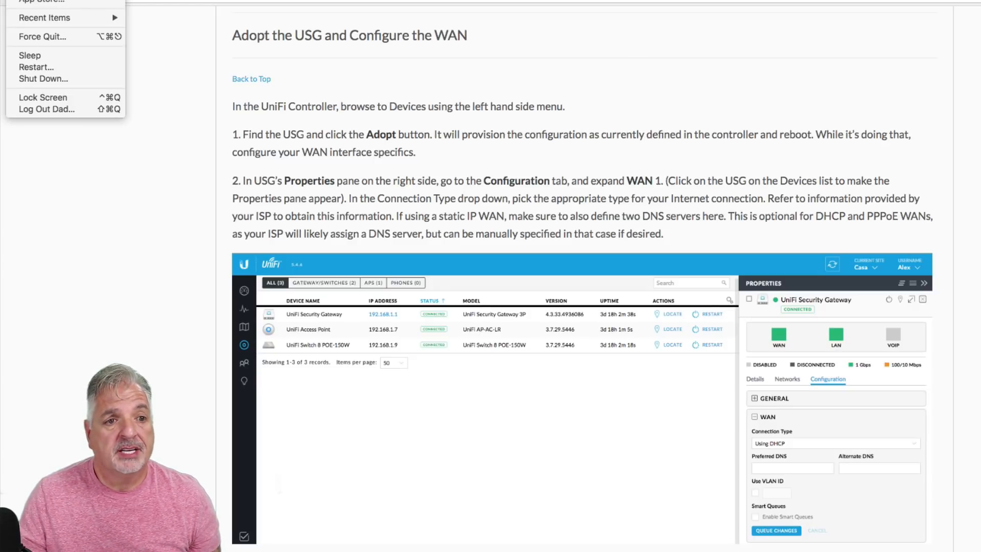
{"action": "left_click", "coordinate": [49, 0]}
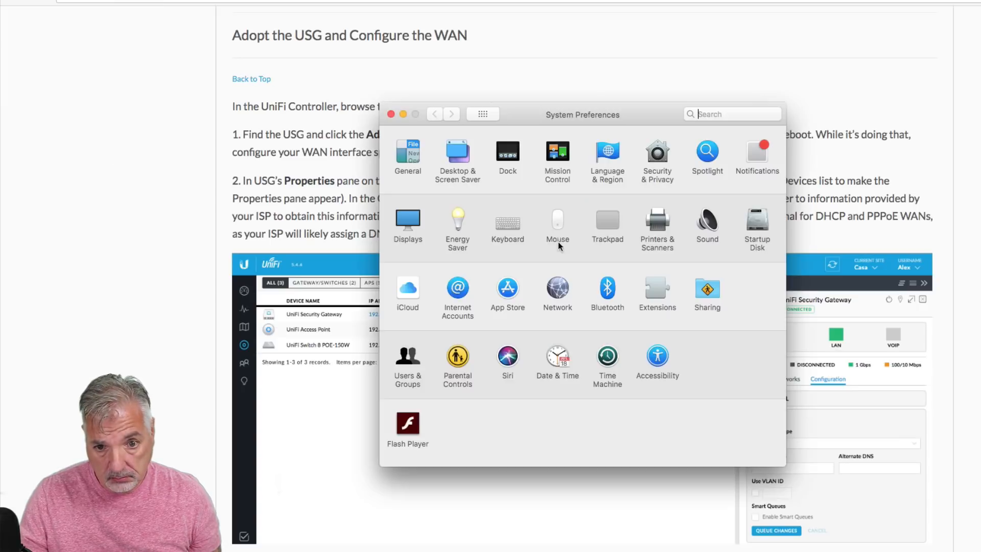
{"action": "left_click", "coordinate": [556, 289]}
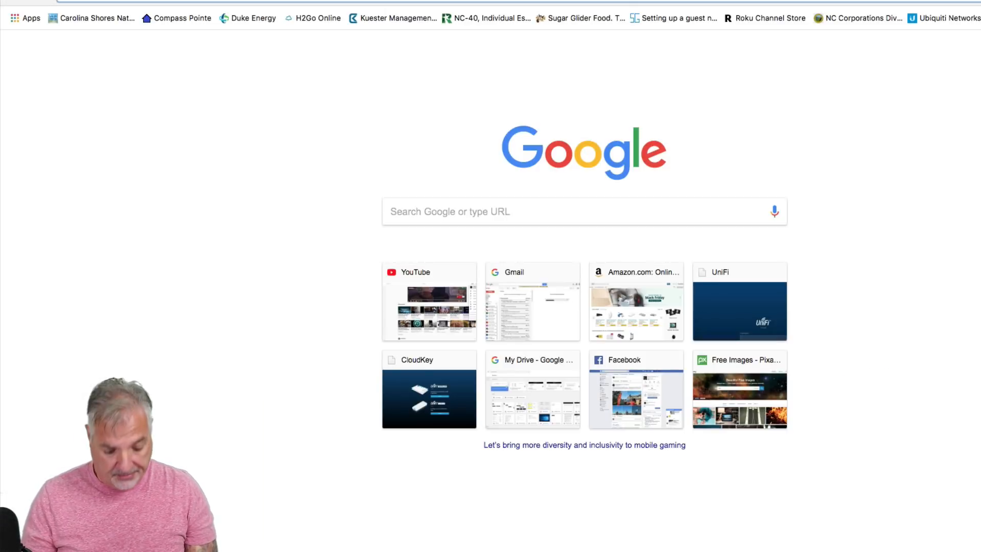
Step: Switch to the browser and go to the USG's new address, 192.168.100.1
{"action": "type", "text": "192.168.100."}
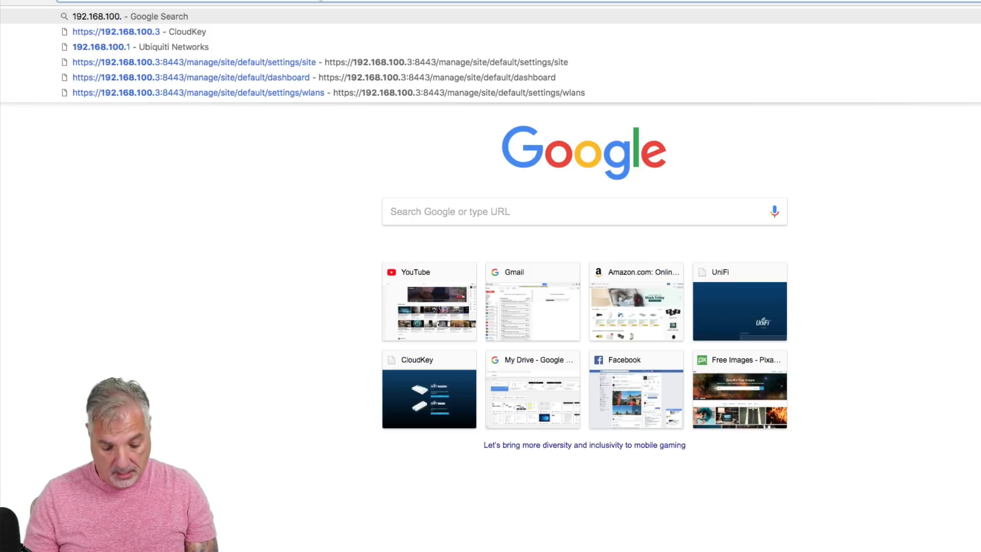
{"action": "type", "text": "1"}
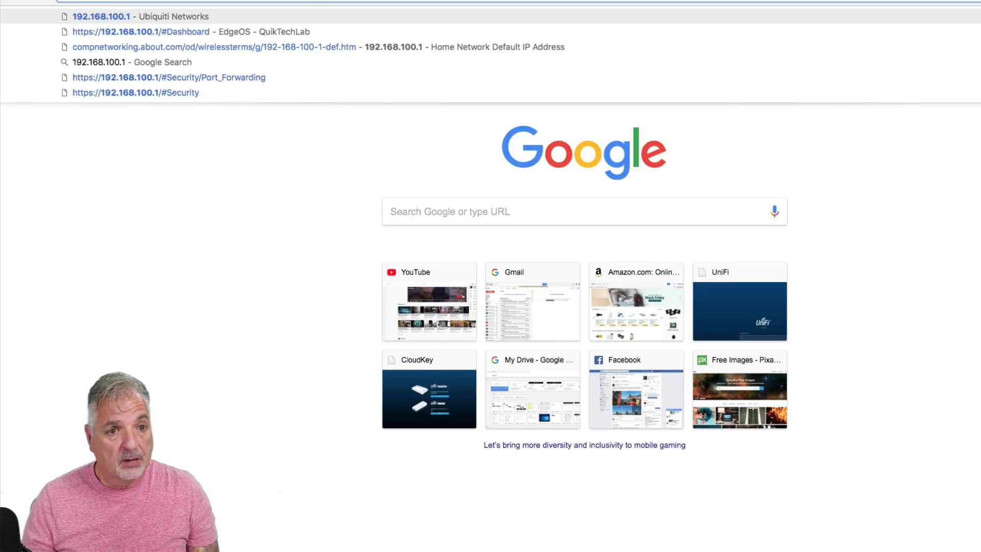
{"action": "key", "text": "Return"}
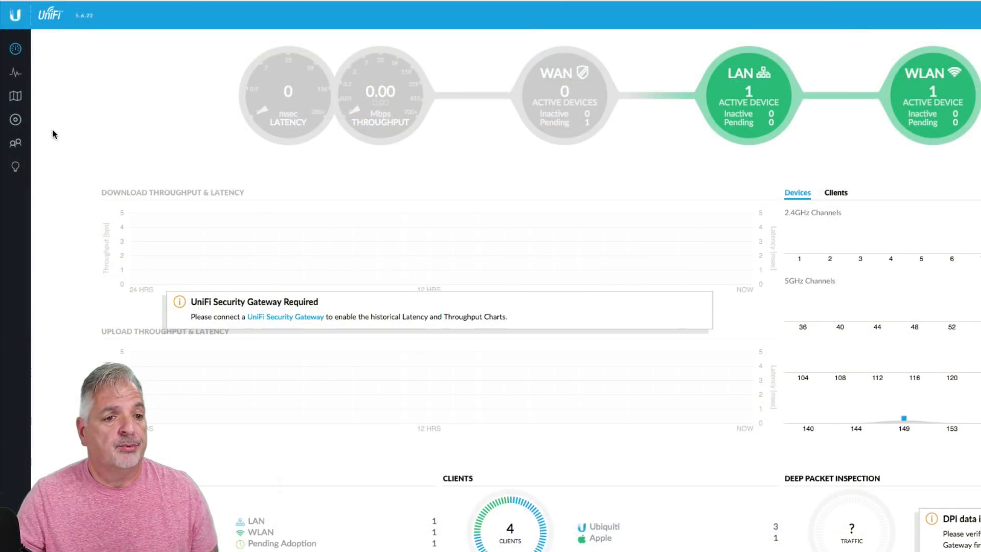
Step: Show the UniFi controller's device list and adopt the pending UniFi Security Gateway 3P
{"action": "left_click", "coordinate": [16, 121]}
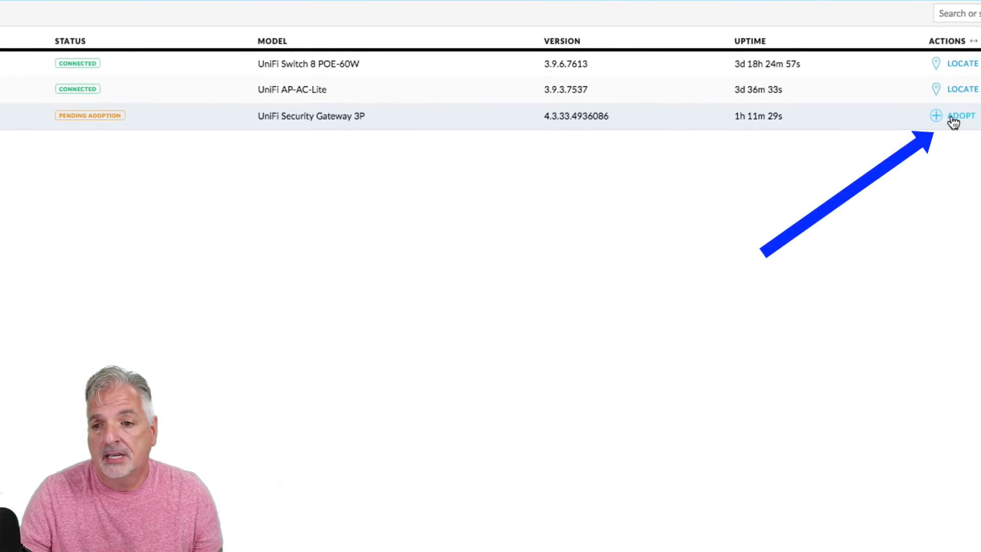
{"action": "left_click", "coordinate": [953, 117]}
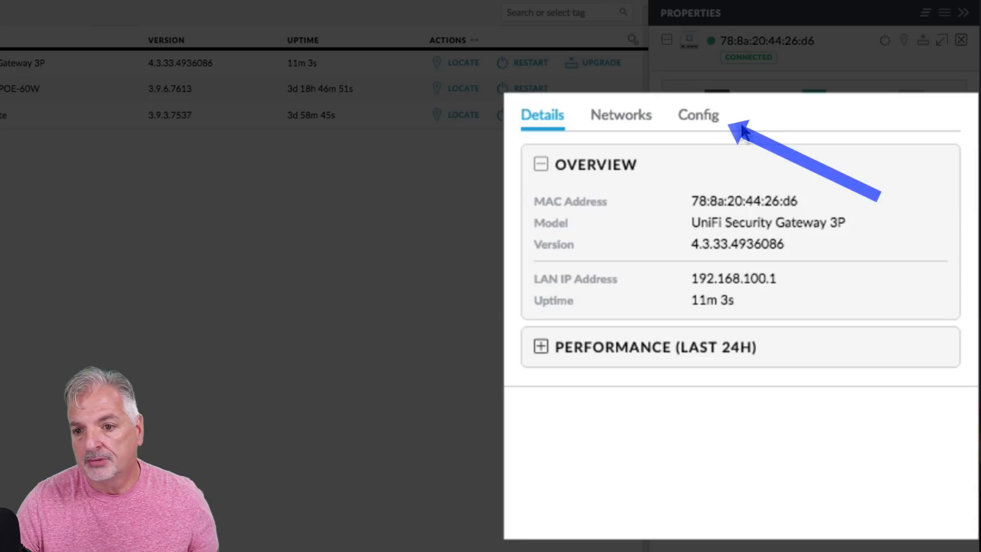
Step: Set the gateway's alias to Lab USG in its configuration, save it, and close the device properties
{"action": "left_click", "coordinate": [694, 119]}
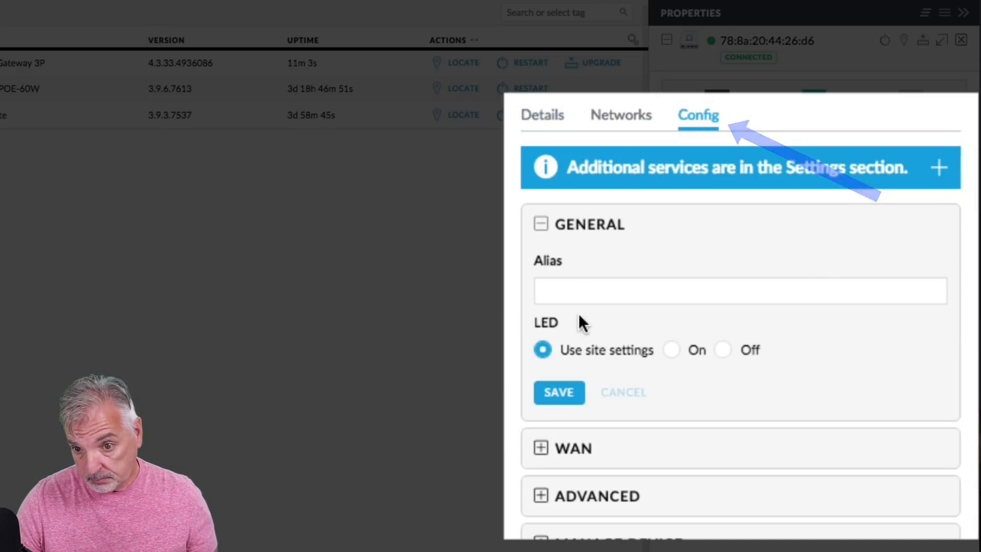
{"action": "left_click", "coordinate": [570, 286]}
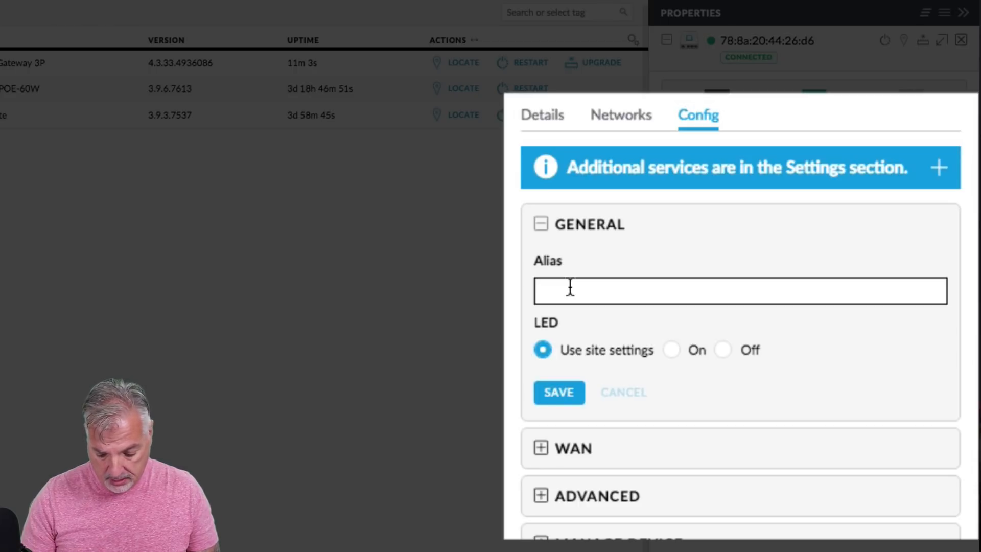
{"action": "type", "text": "Lab"}
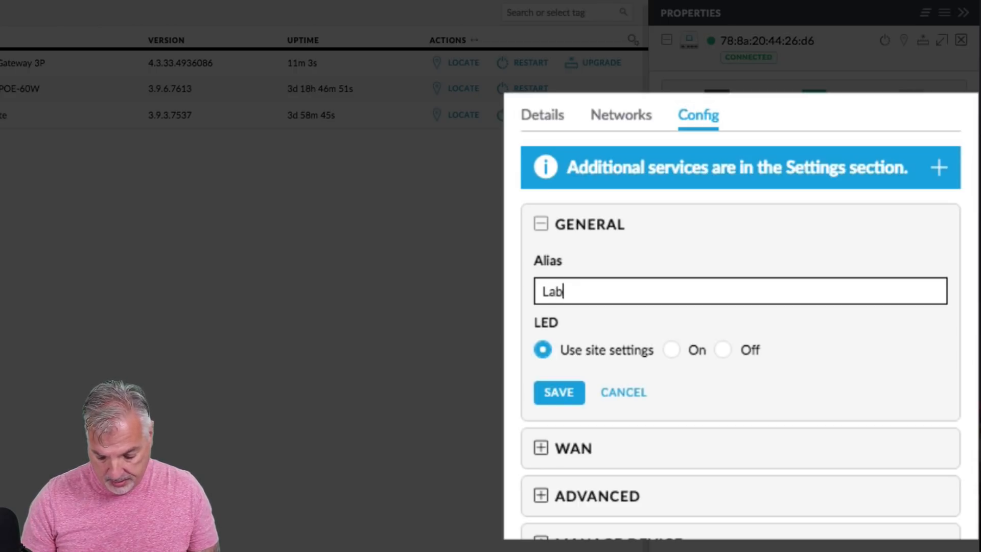
{"action": "type", "text": " USG"}
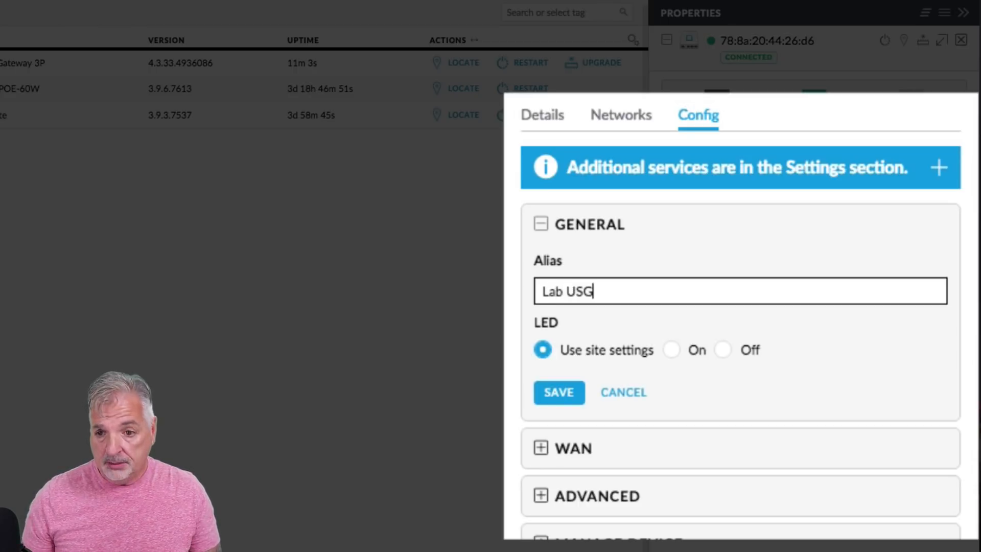
{"action": "left_click", "coordinate": [562, 392]}
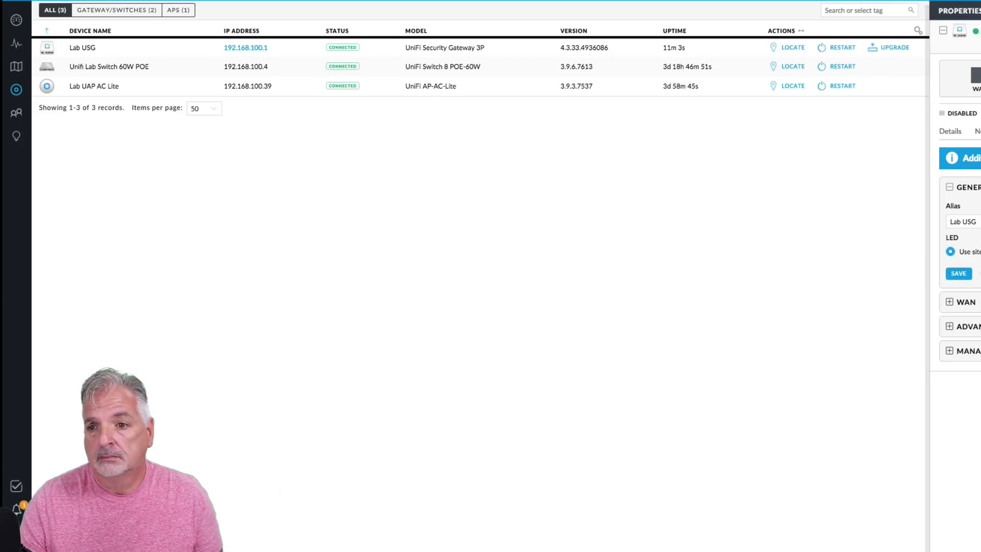
{"action": "left_click", "coordinate": [980, 11]}
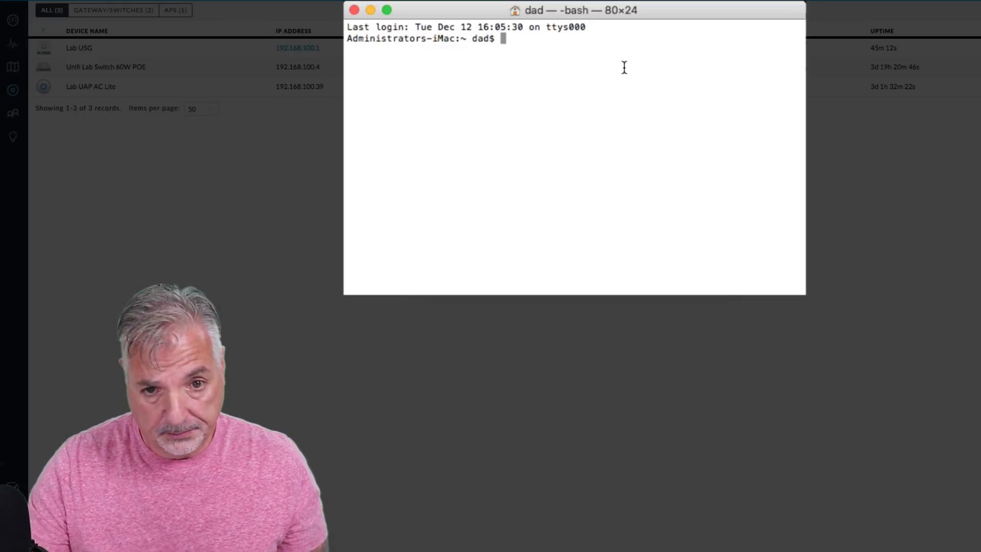
Step: Test internet connectivity from the terminal with ping 8.8.8.8, stop the ping, and close the terminal window, ending its running processes
{"action": "type", "text": "ping "}
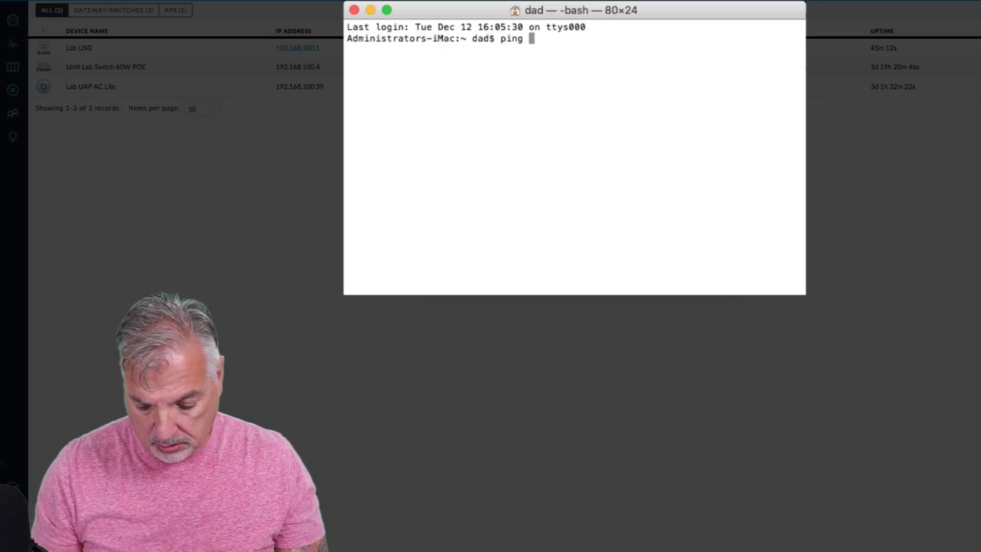
{"action": "type", "text": "8.8.8"}
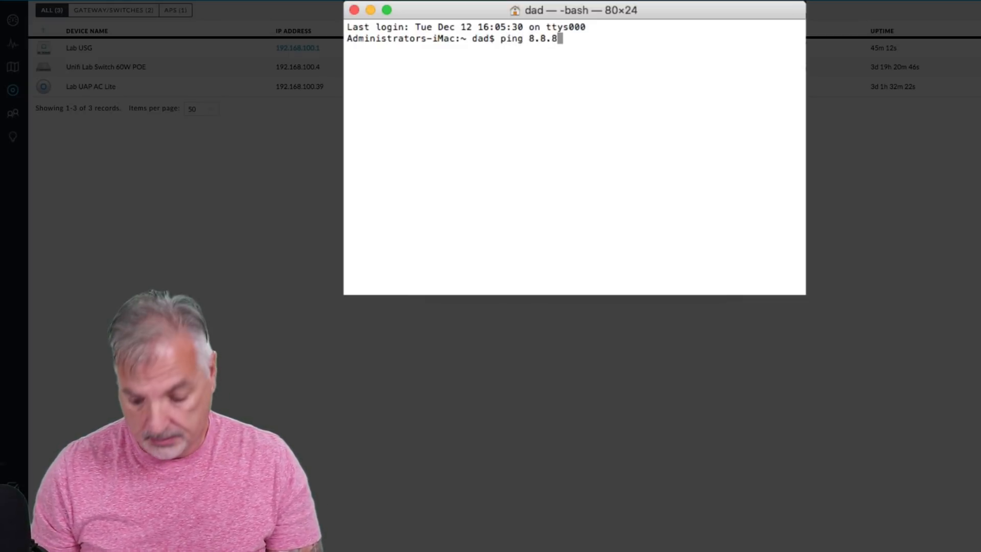
{"action": "type", "text": ".8"}
{"action": "key", "text": "Return"}
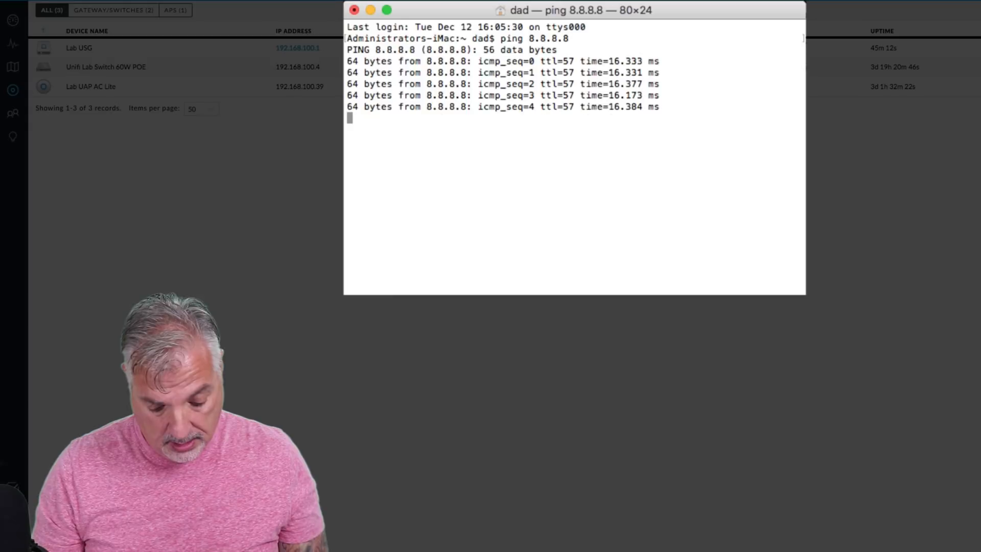
{"action": "key", "text": "ctrl+z"}
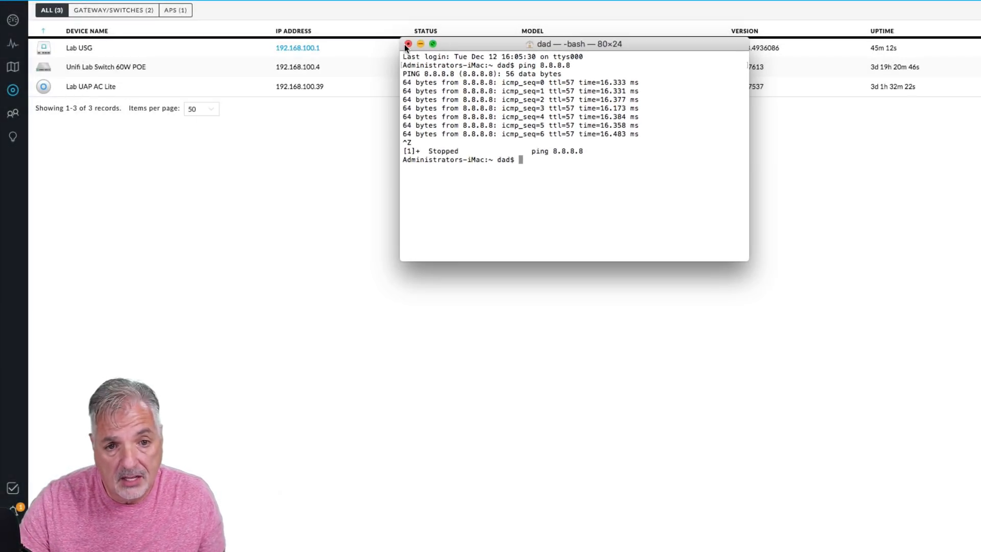
{"action": "left_click", "coordinate": [407, 44]}
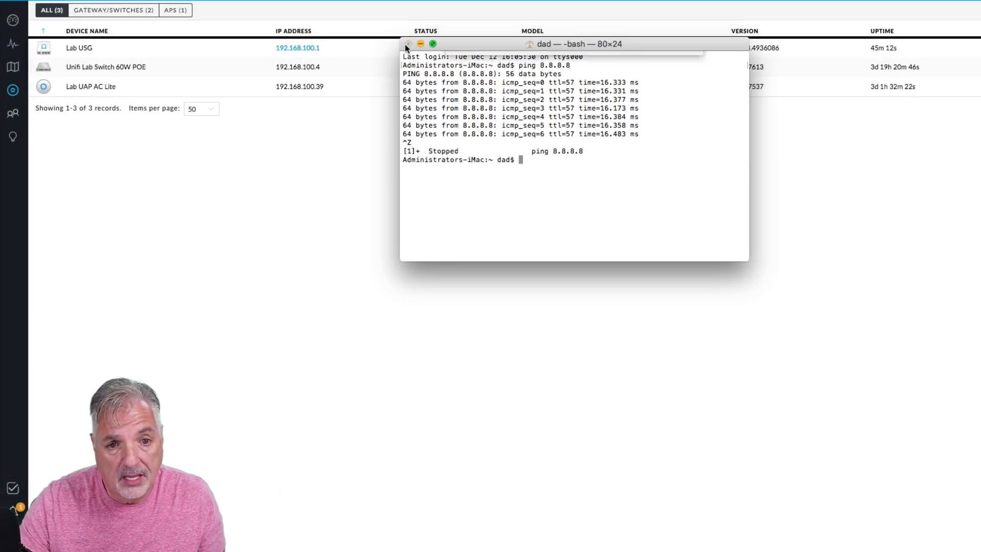
{"action": "left_click", "coordinate": [655, 116]}
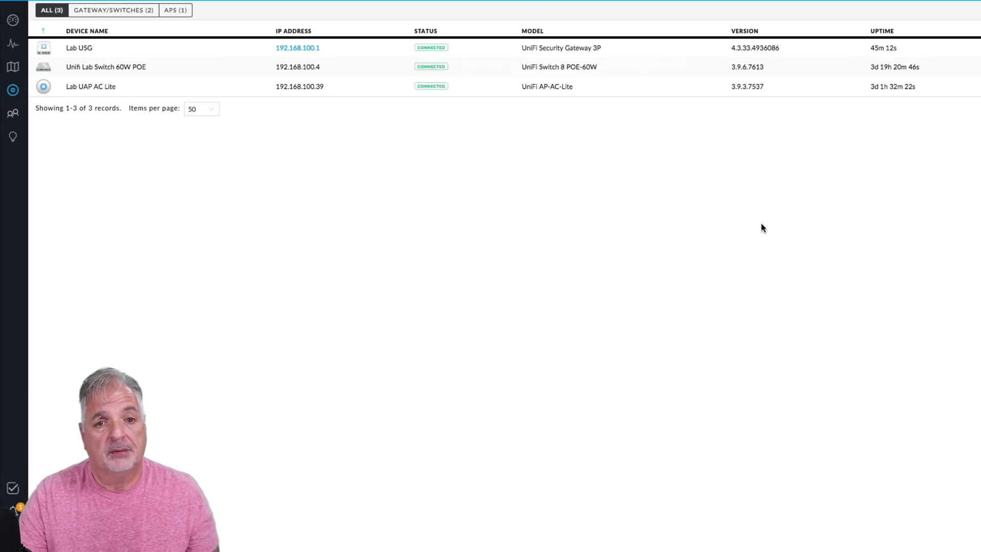
Step: Run an internet speed test from the controller's dashboard and close the results once both transfer directions have been measured
{"action": "left_click", "coordinate": [12, 21]}
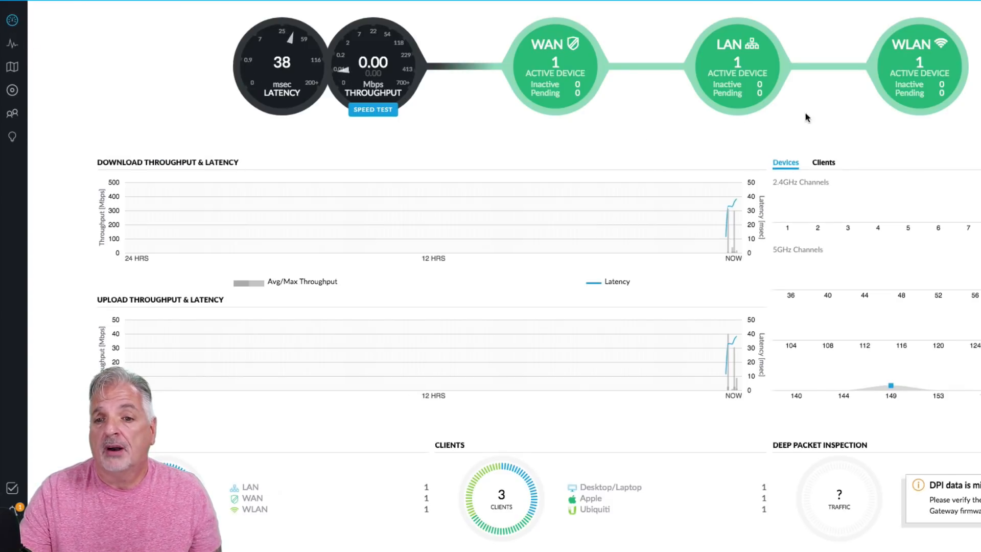
{"action": "mouse_move", "coordinate": [854, 105]}
{"action": "mouse_move", "coordinate": [575, 110]}
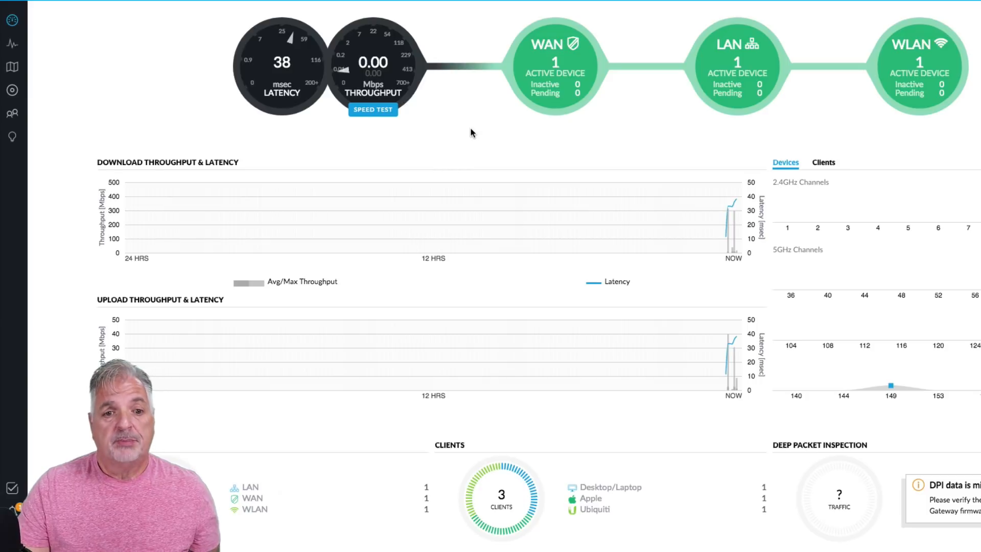
{"action": "mouse_move", "coordinate": [369, 113]}
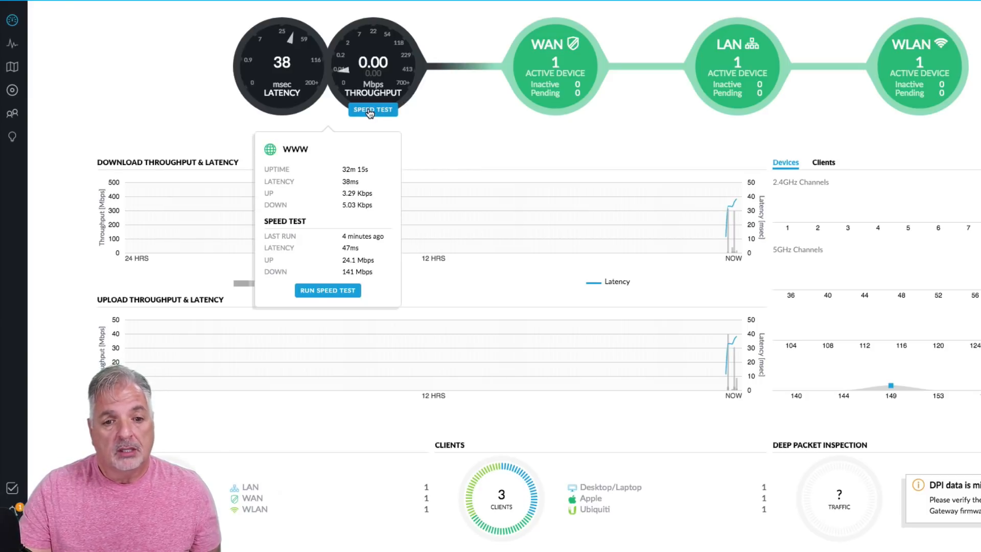
{"action": "left_click", "coordinate": [370, 111]}
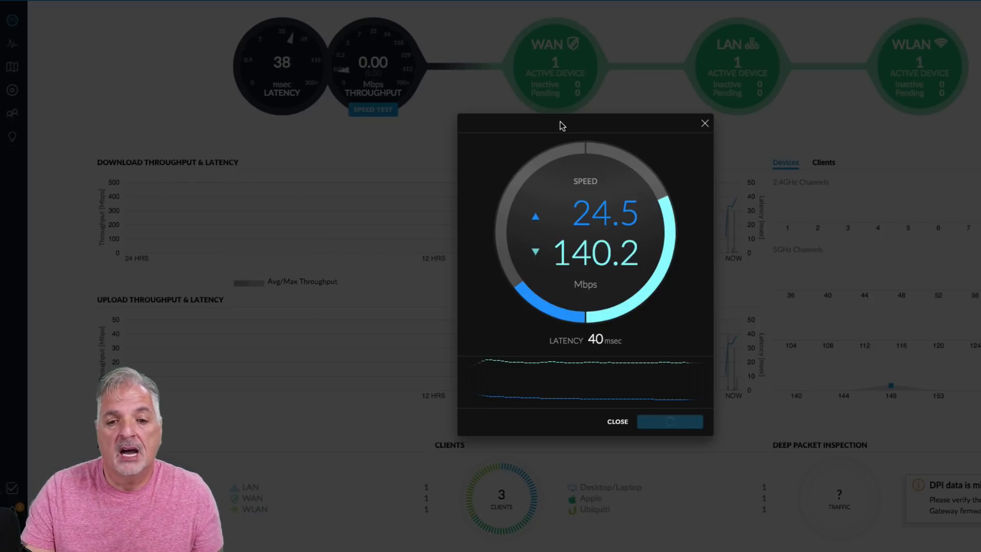
{"action": "left_click", "coordinate": [704, 126]}
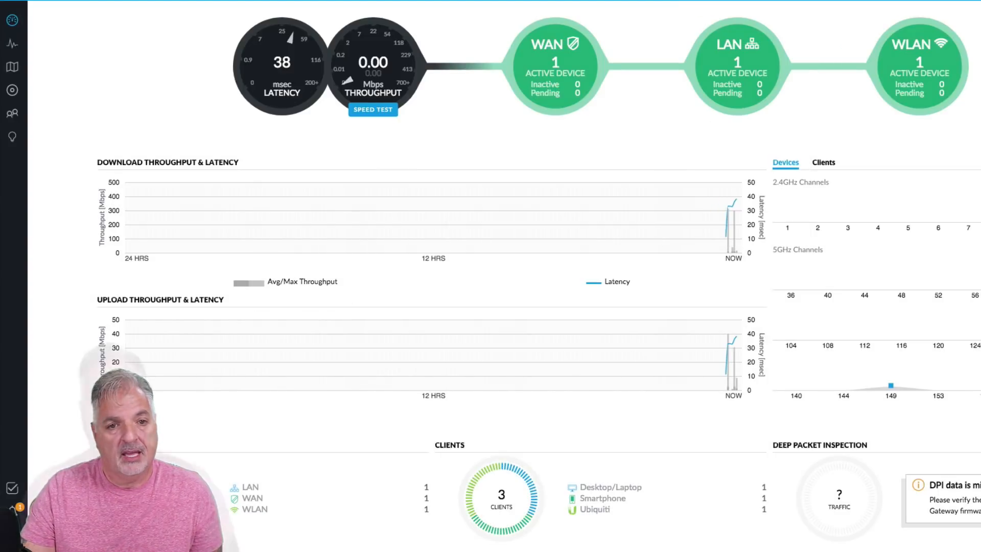